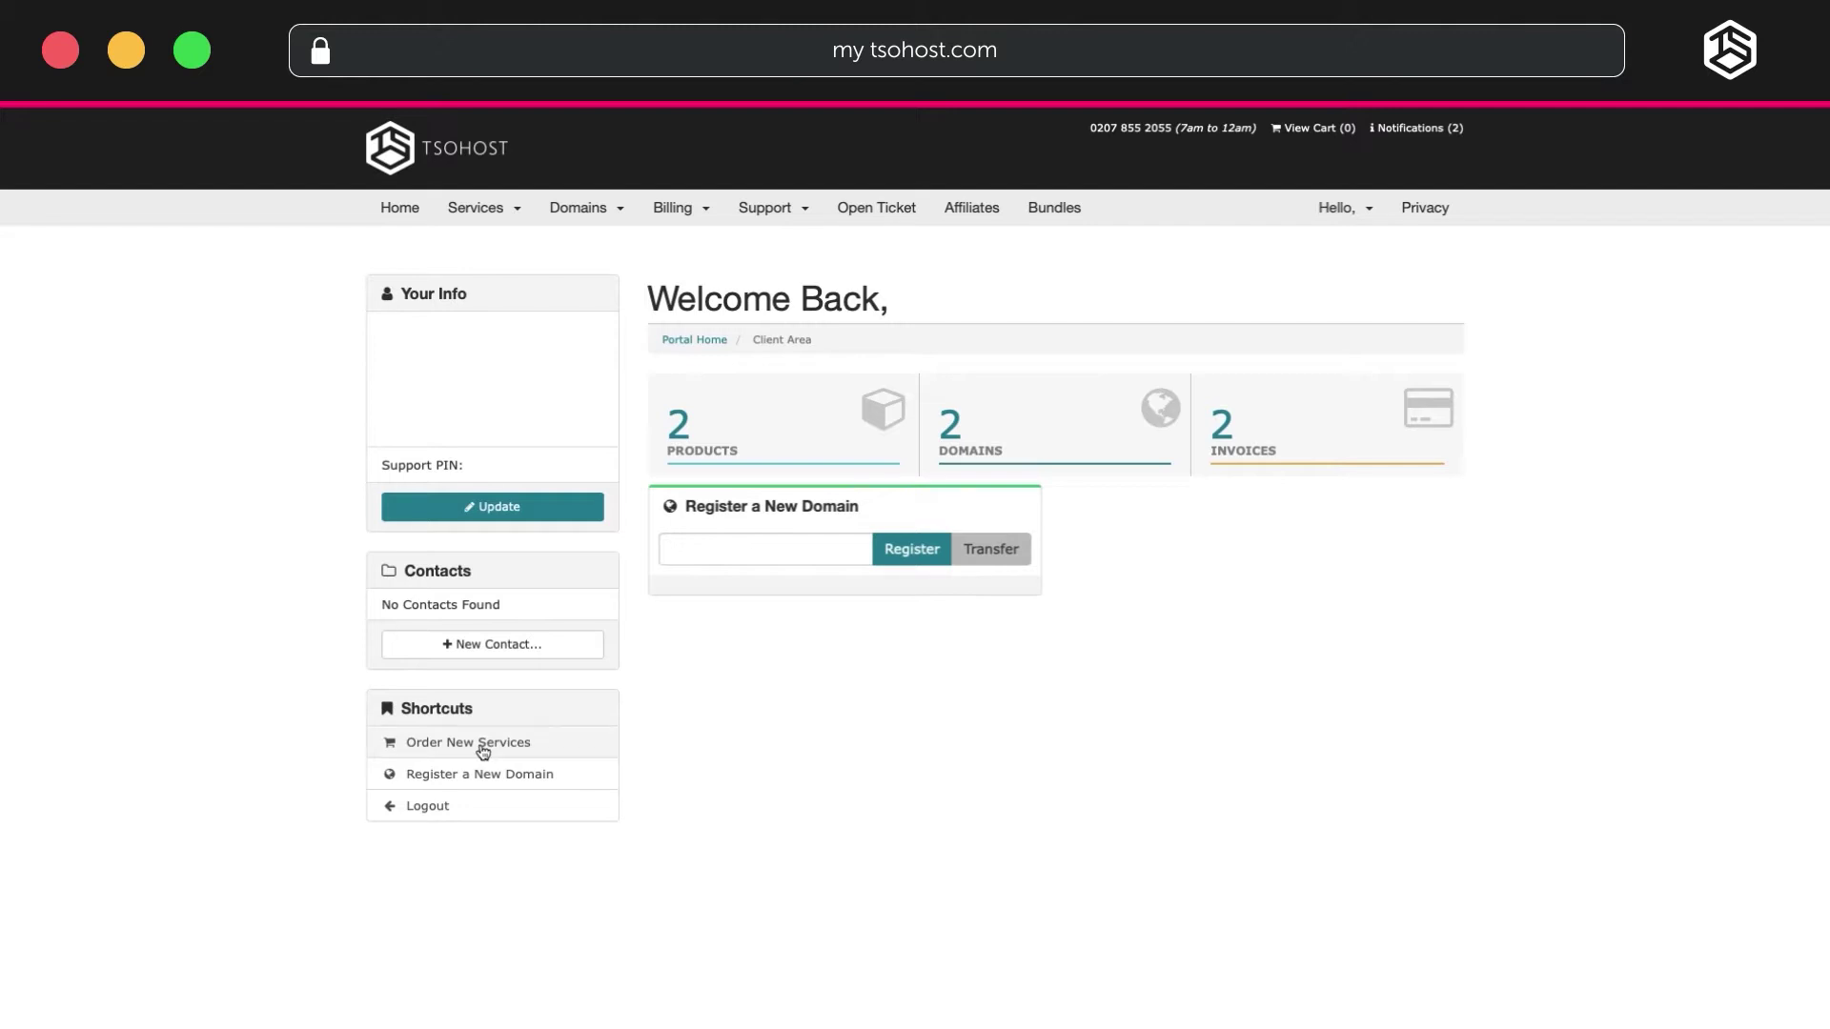
Add a Standard SSL Certificate (£41.66 annually) from the SSL Certificates category to the cart.
left_click(472, 743)
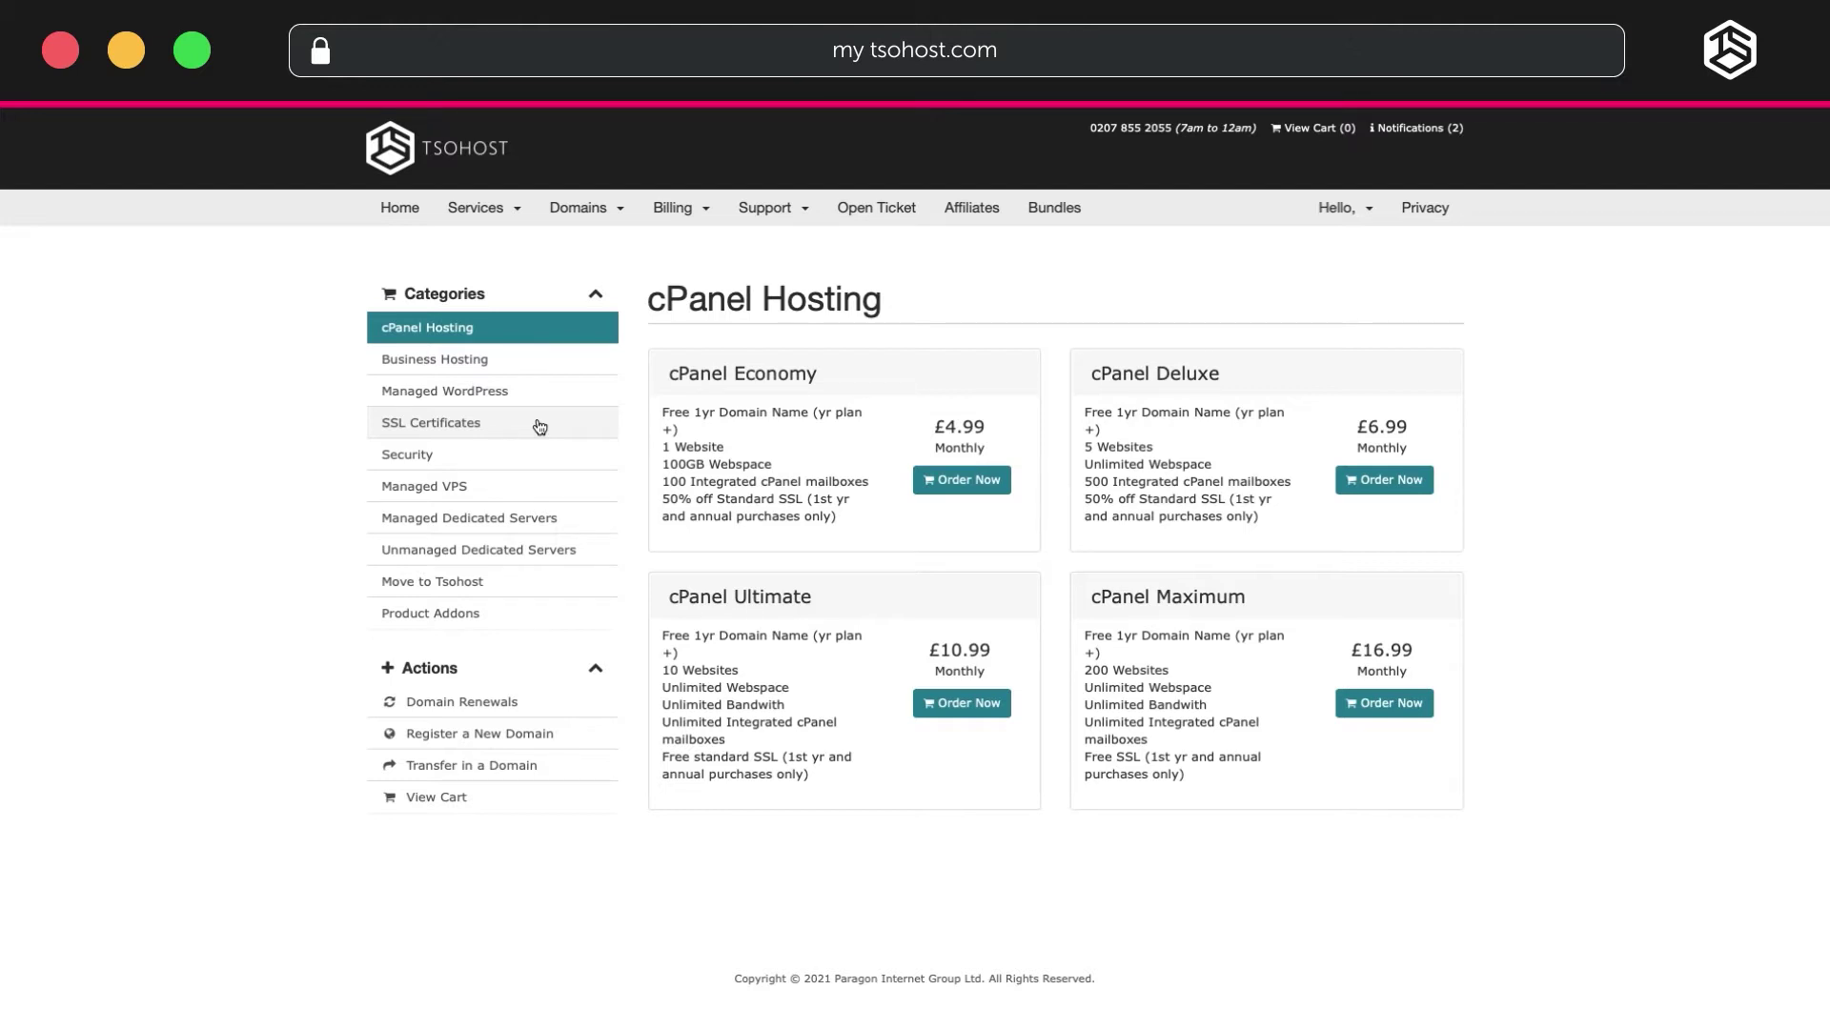
left_click(539, 425)
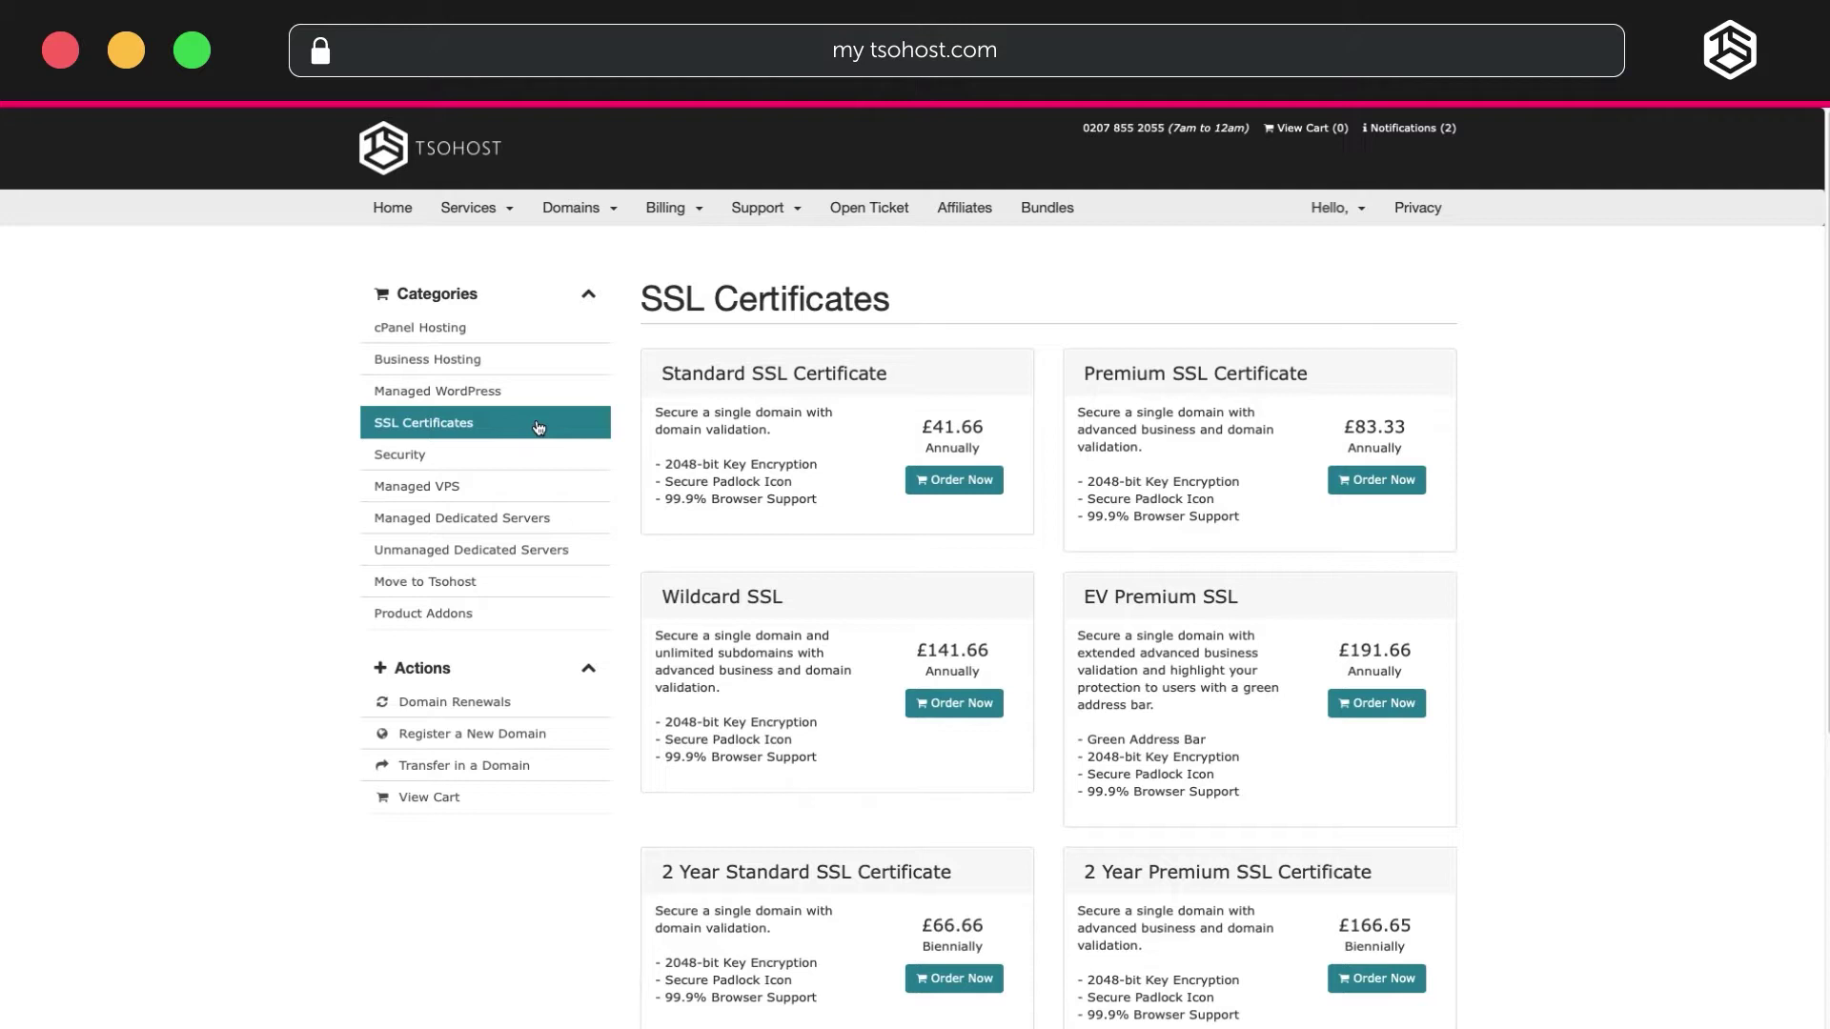
left_click(988, 492)
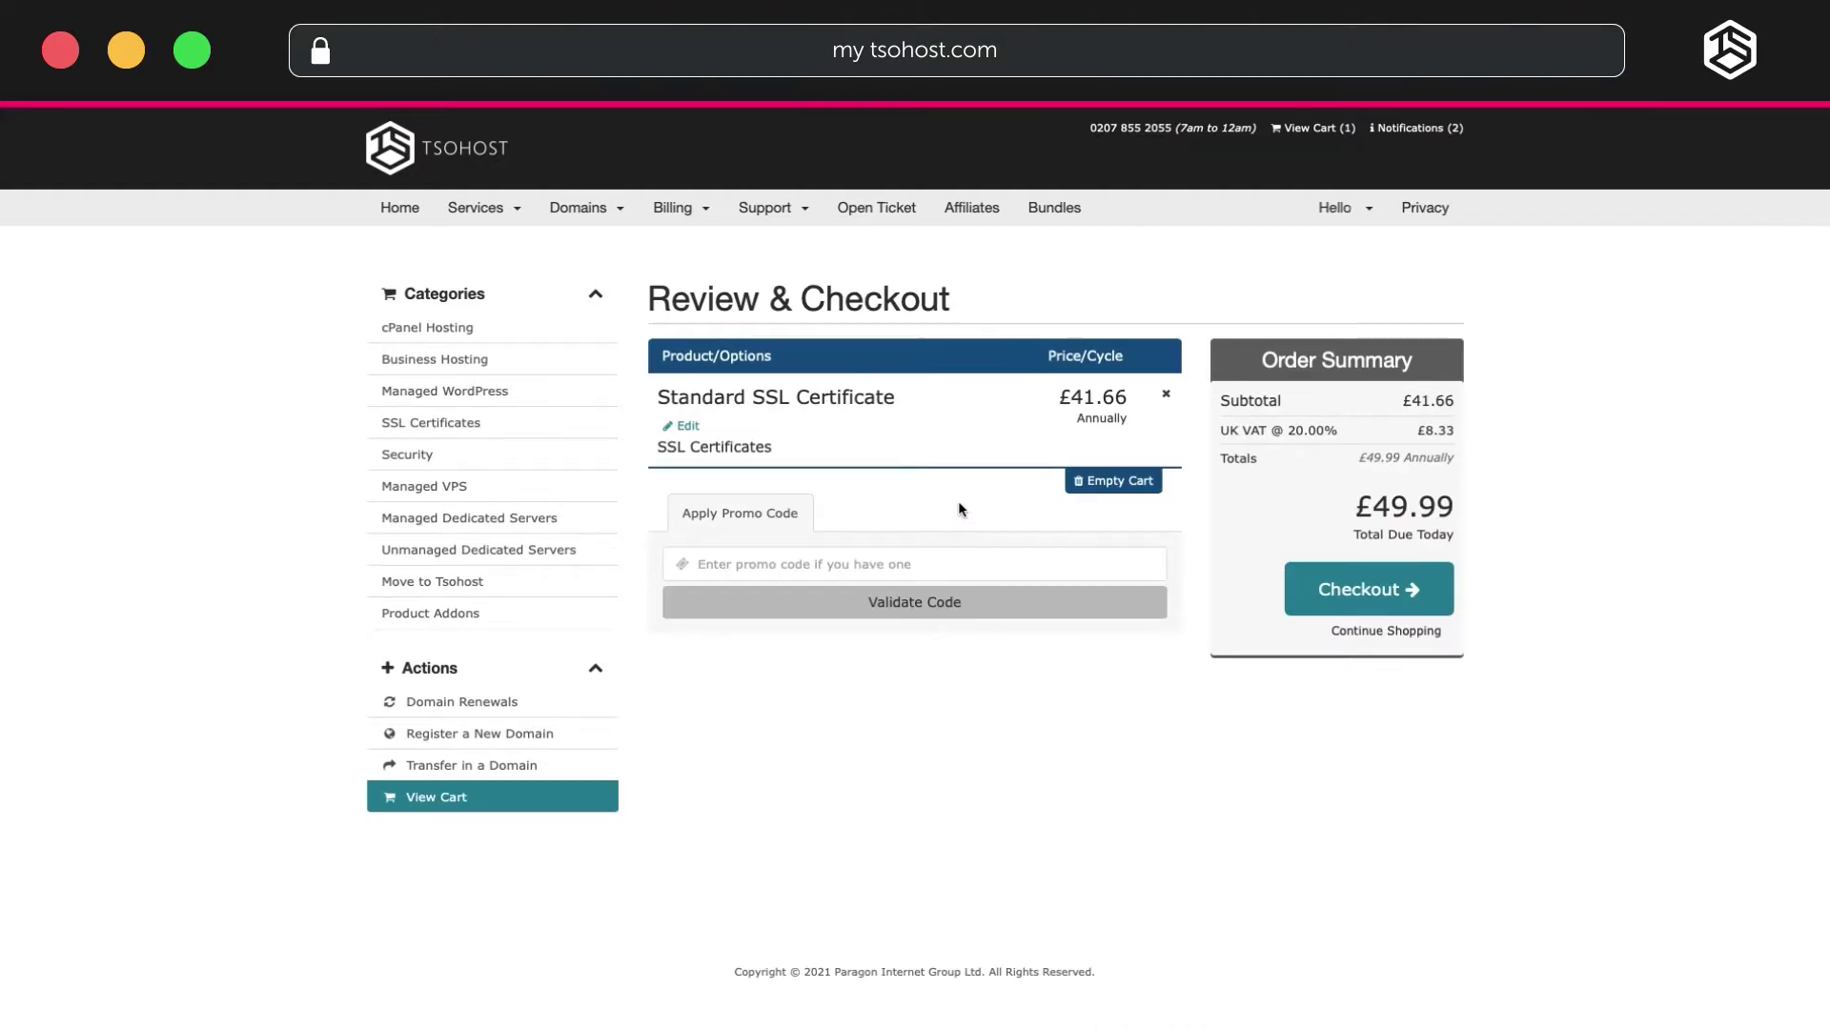
Check out the Standard SSL Certificate and open its SSL Control Panel from My Products & Services.
left_click(1435, 602)
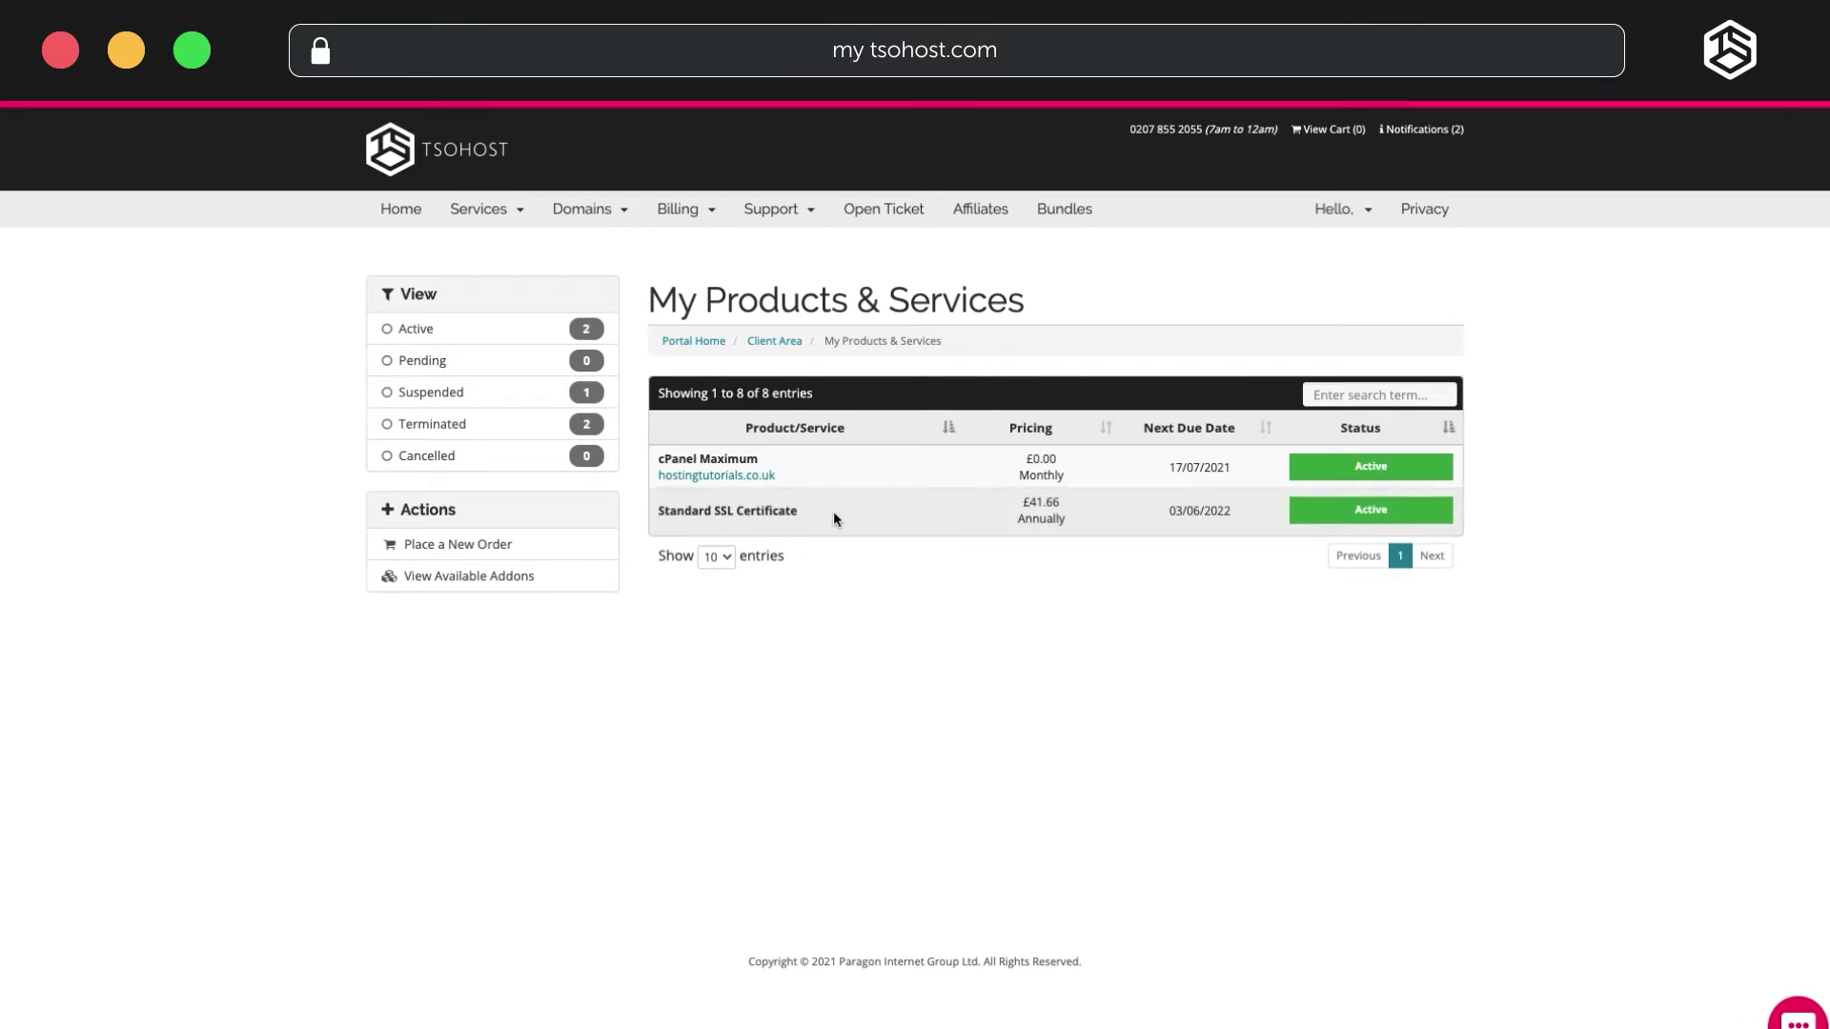
left_click(834, 517)
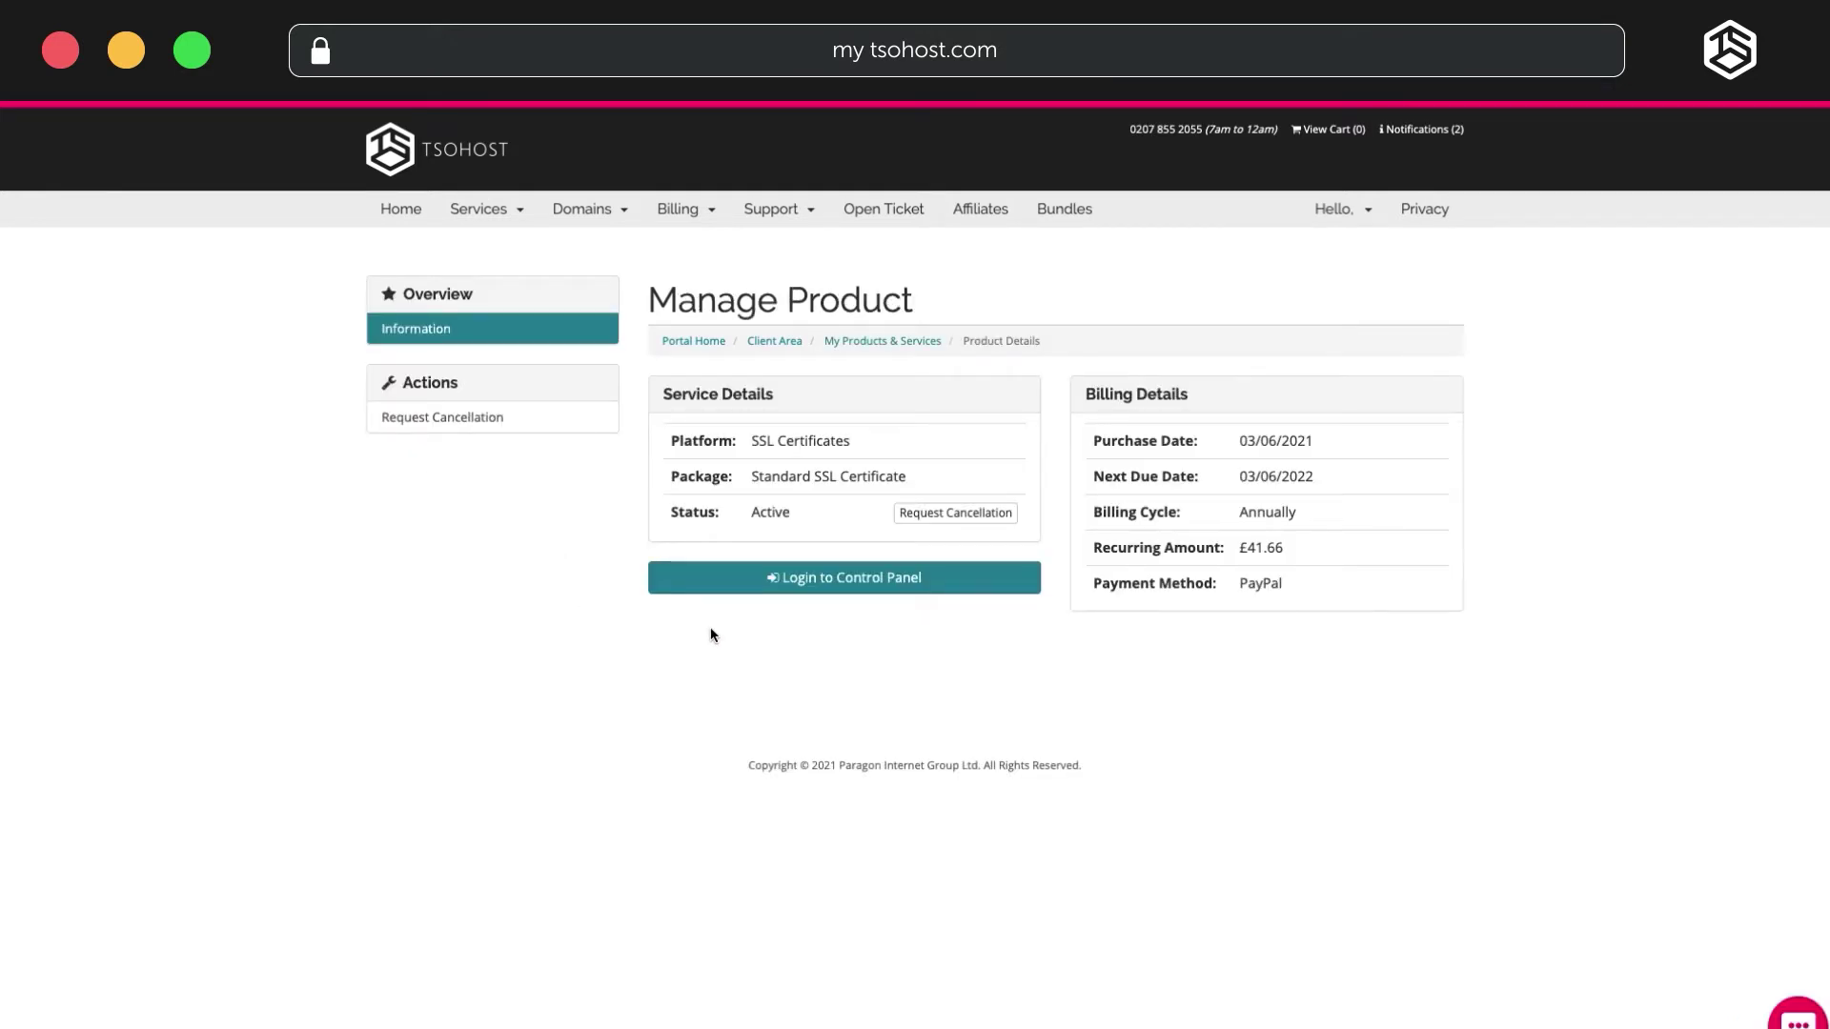
left_click(740, 585)
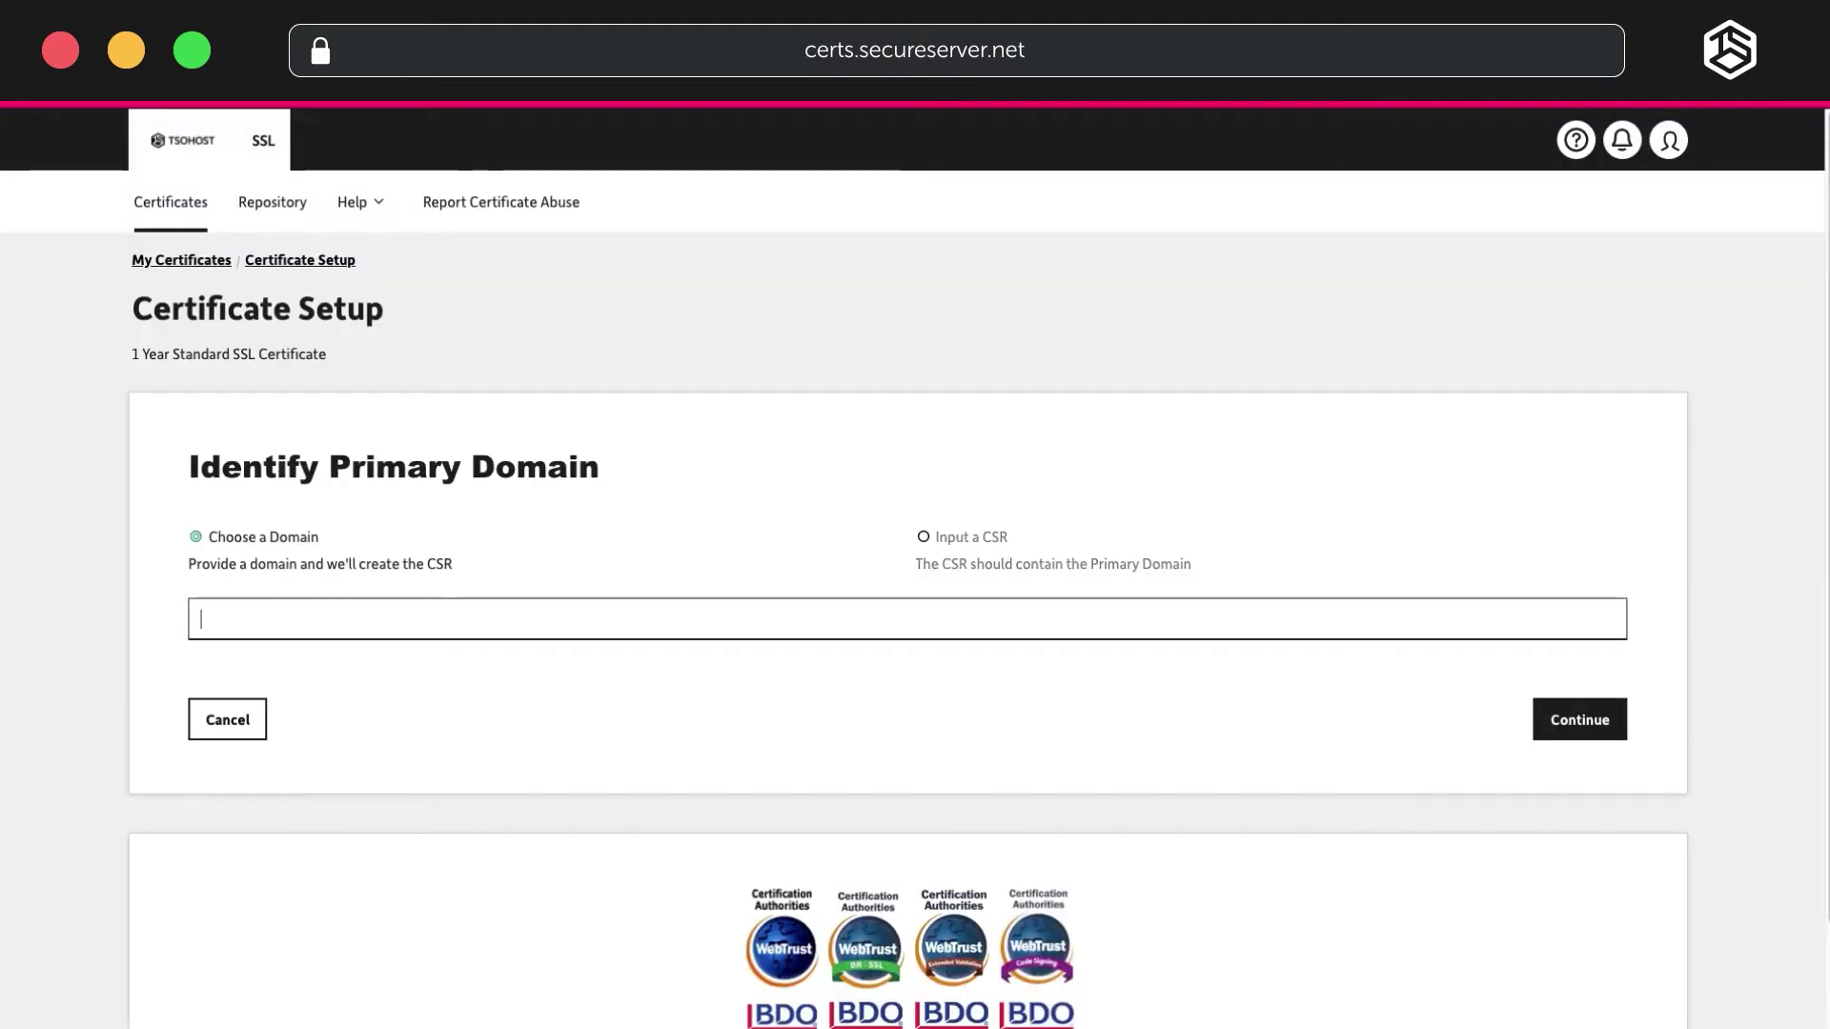
Enter hostinghowtotutorials.com as the primary domain and generate its CSR and private key.
type("hostinghowtotutorials.com")
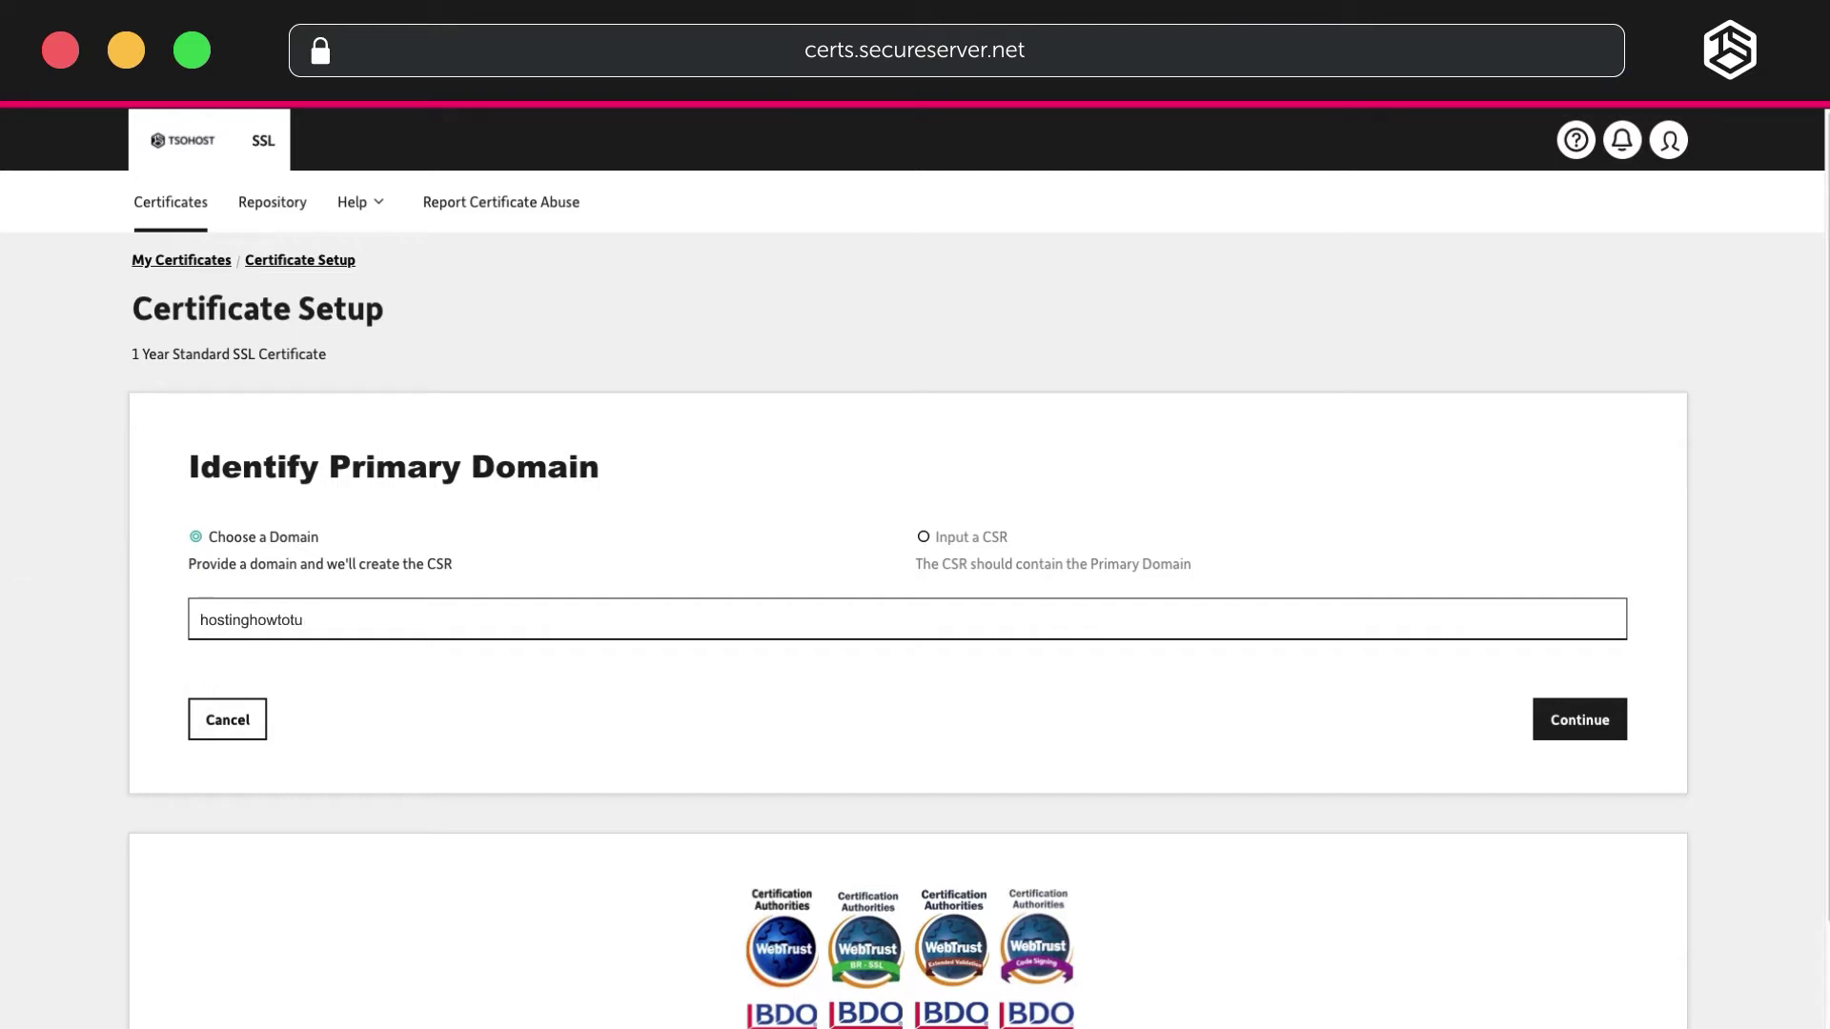
left_click(1583, 724)
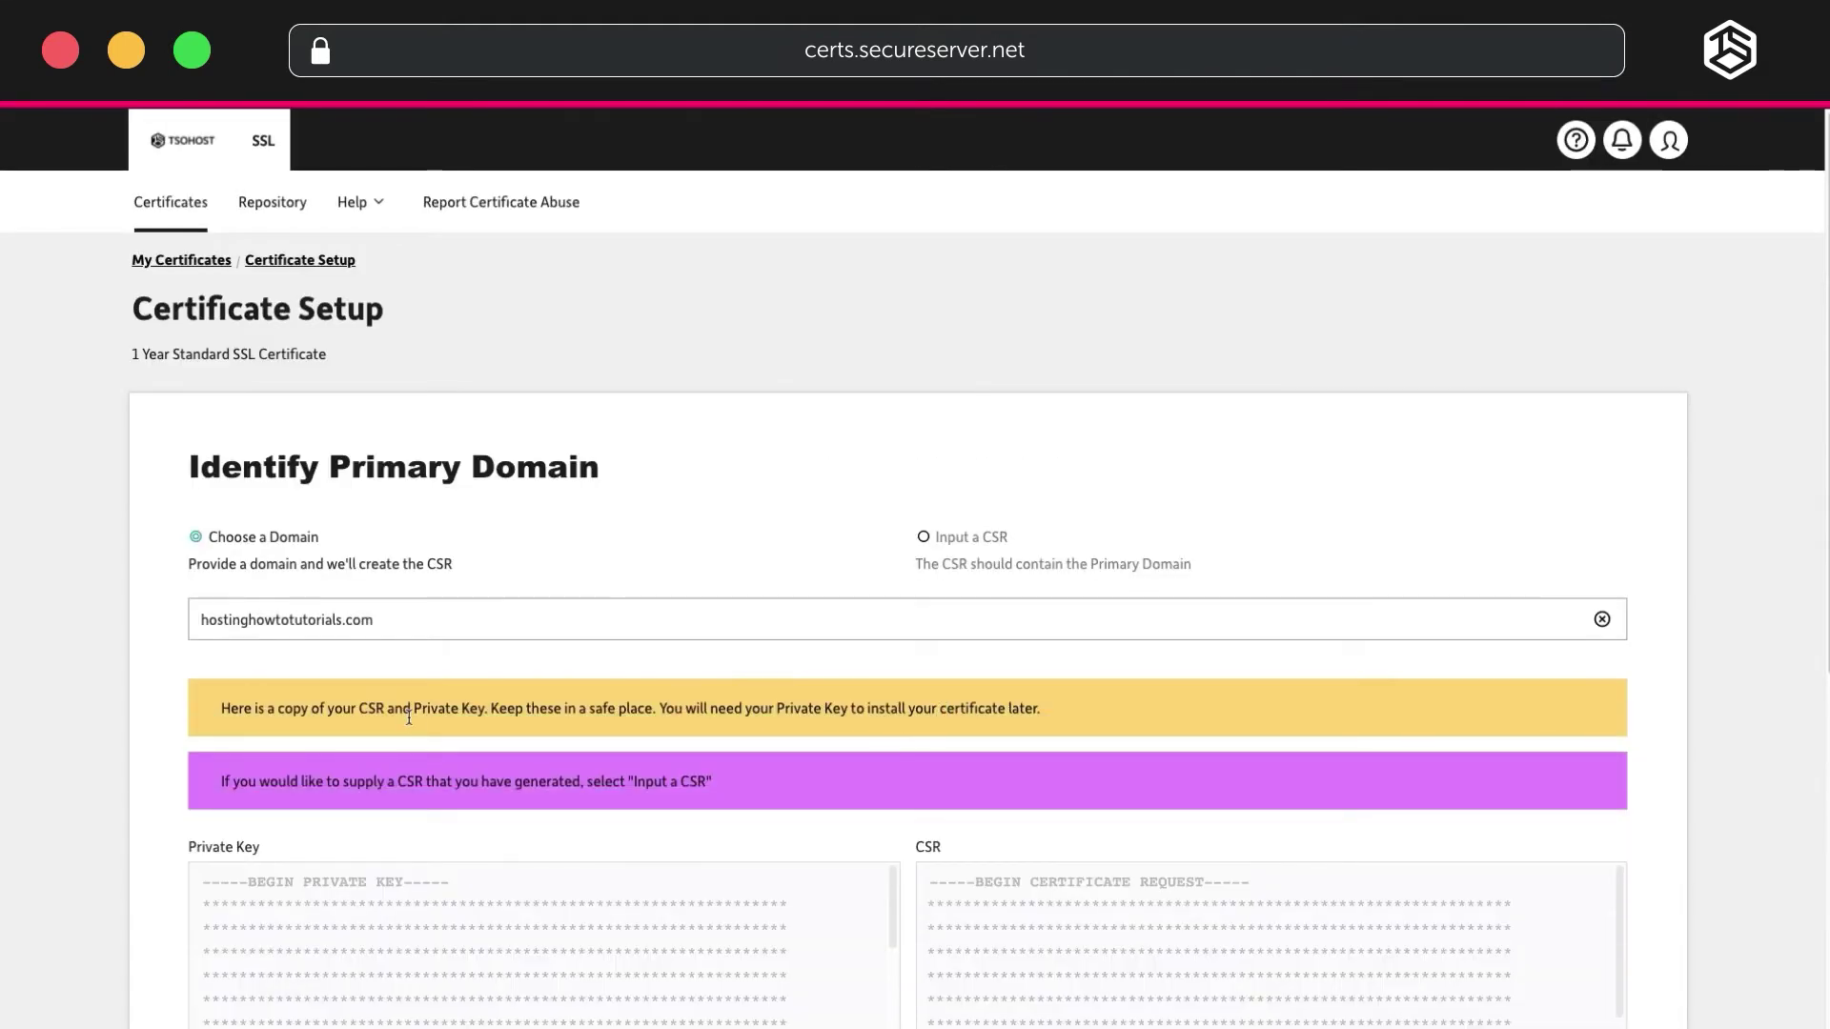
scroll(409, 717, "down", 4)
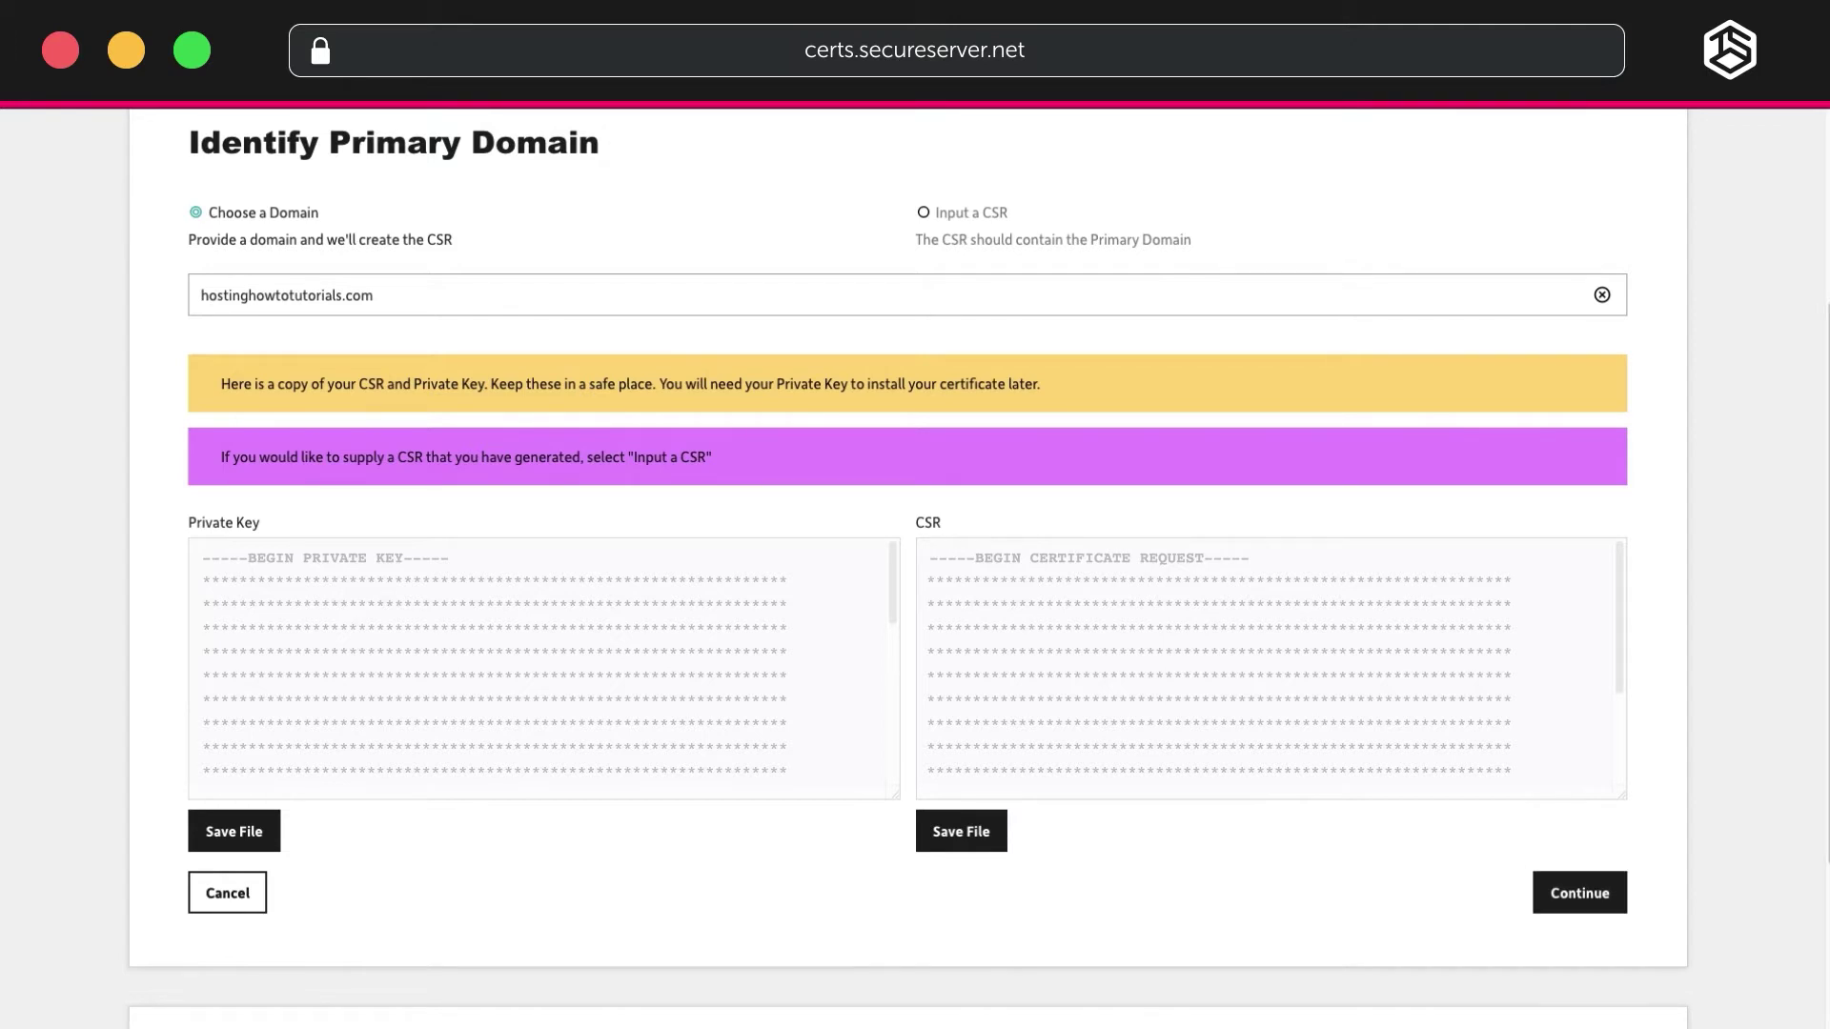
Switch domain-control validation from email to a website change or DNS TXT record.
left_click(1569, 900)
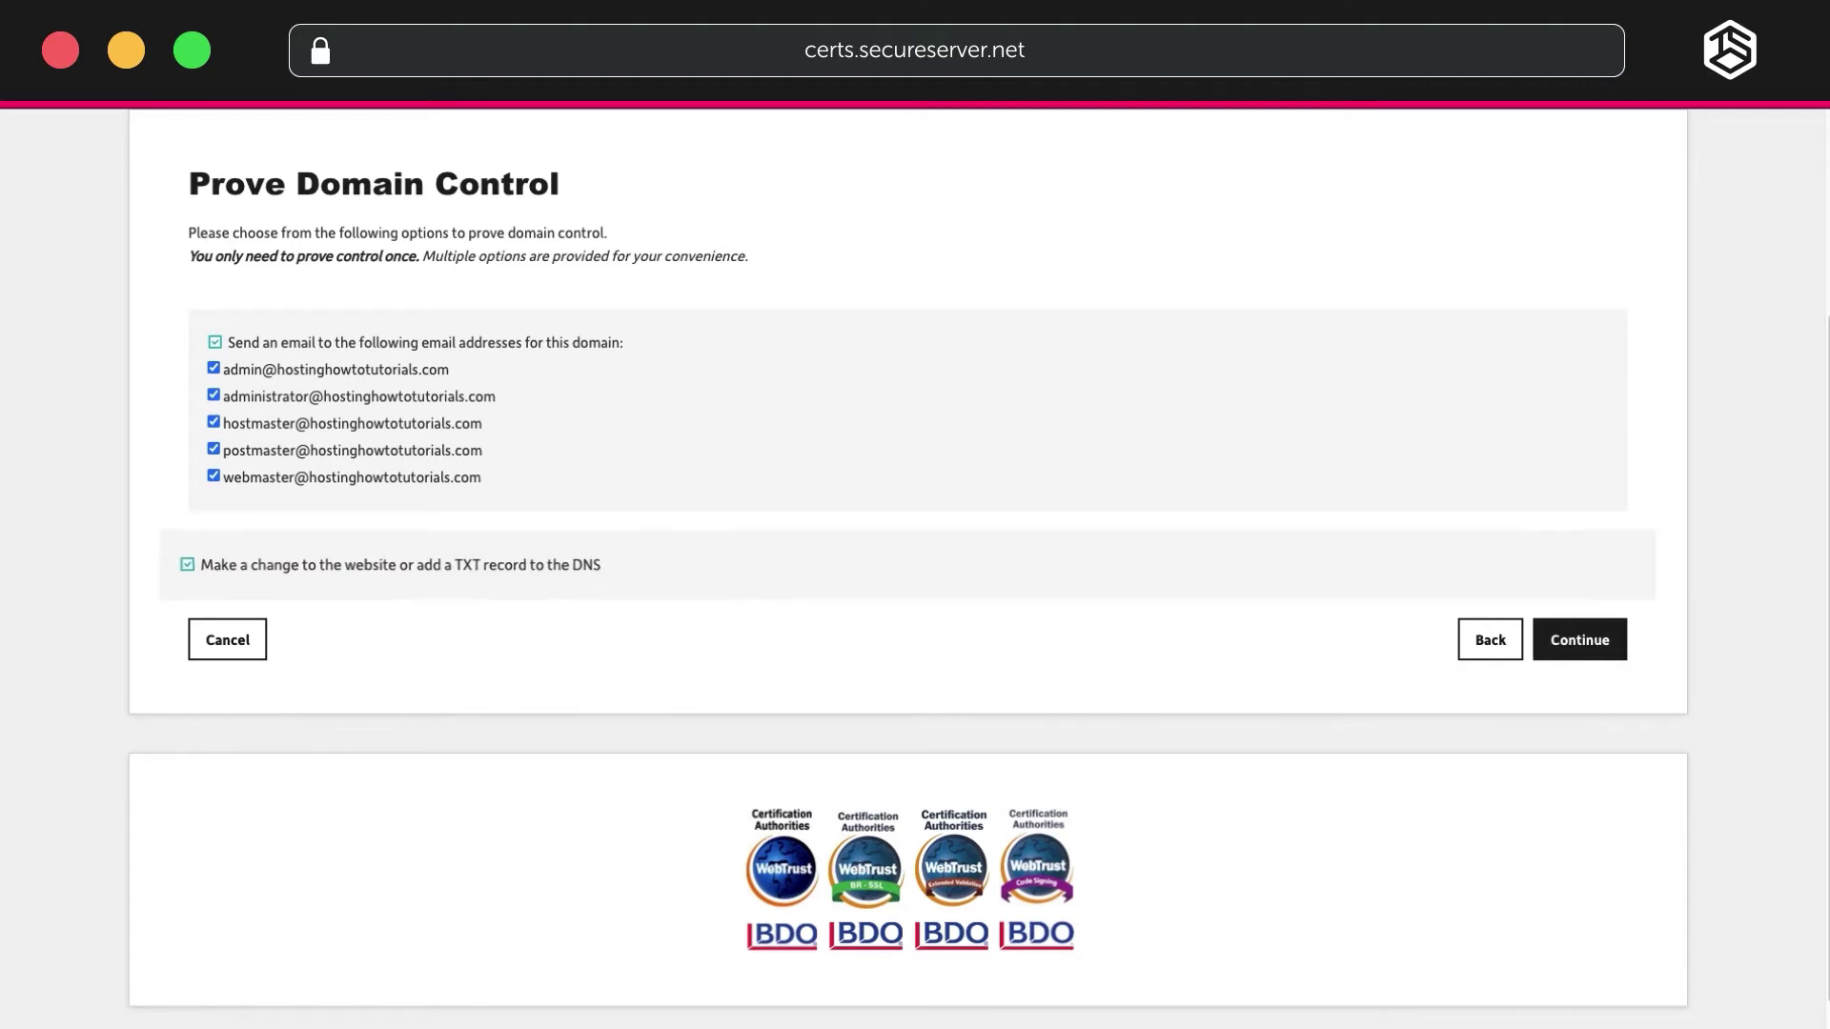
left_click(480, 568)
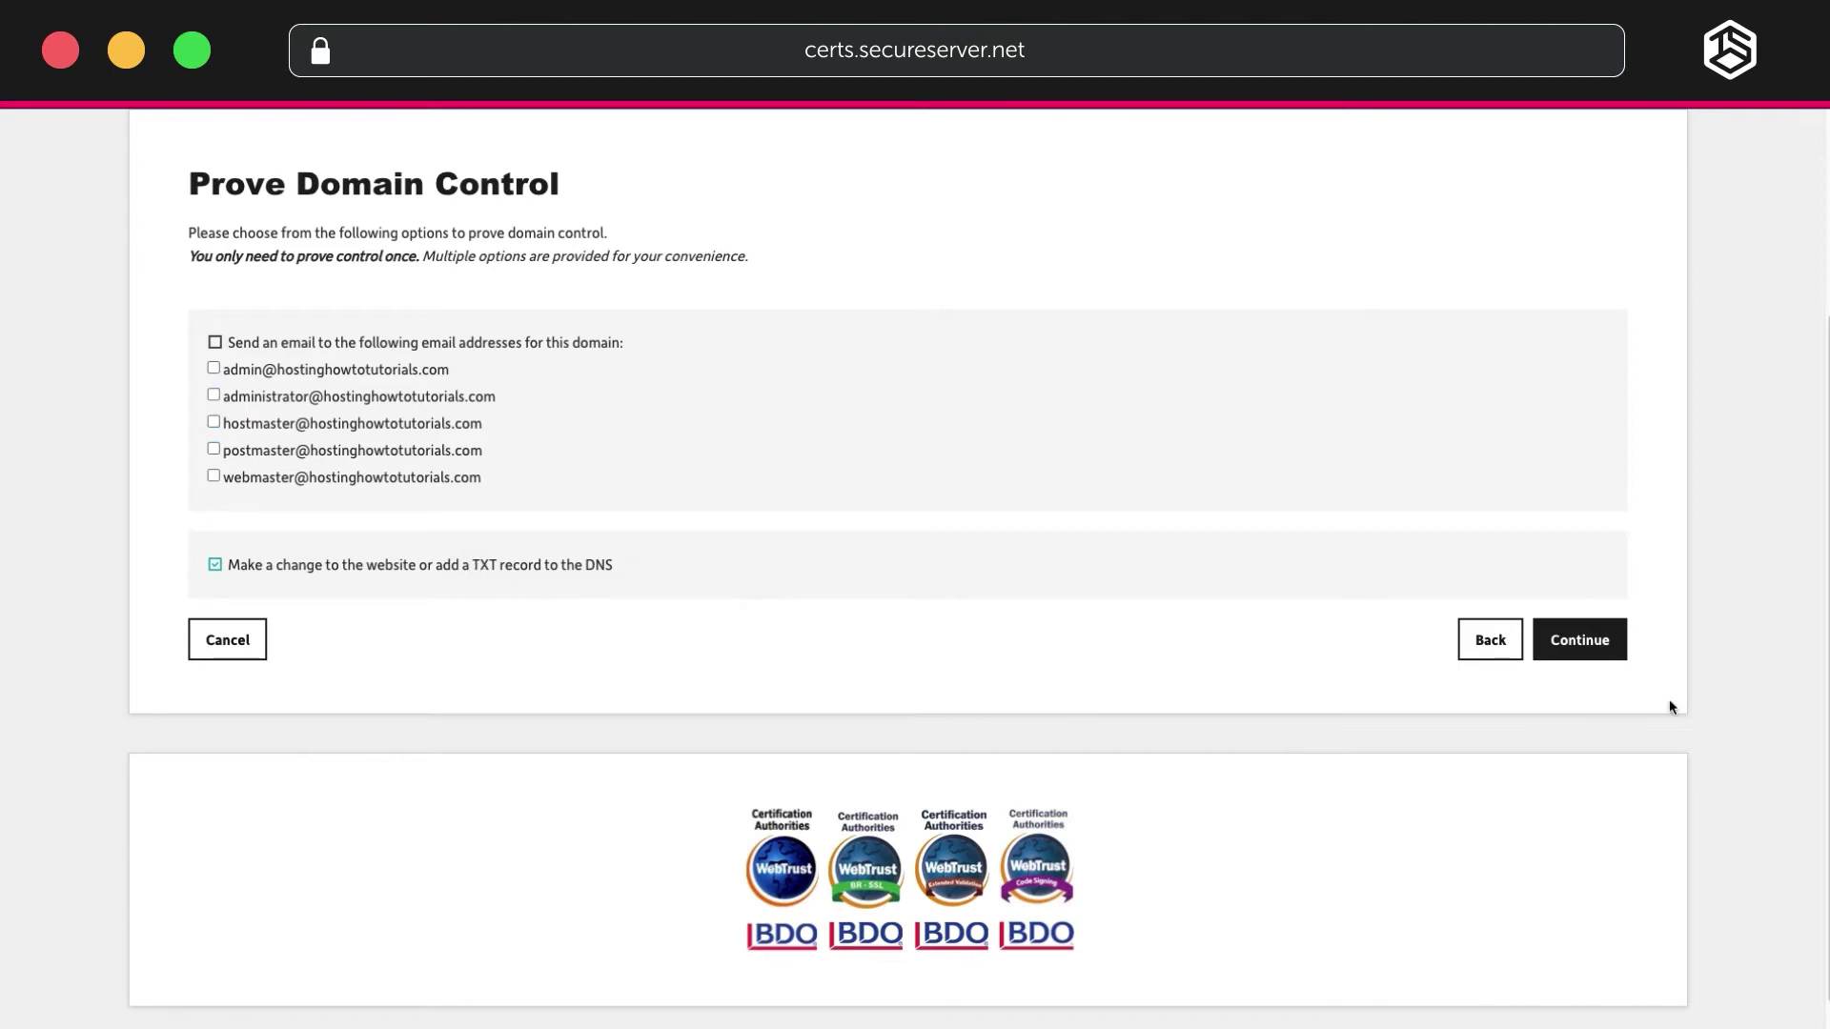
left_click(1582, 655)
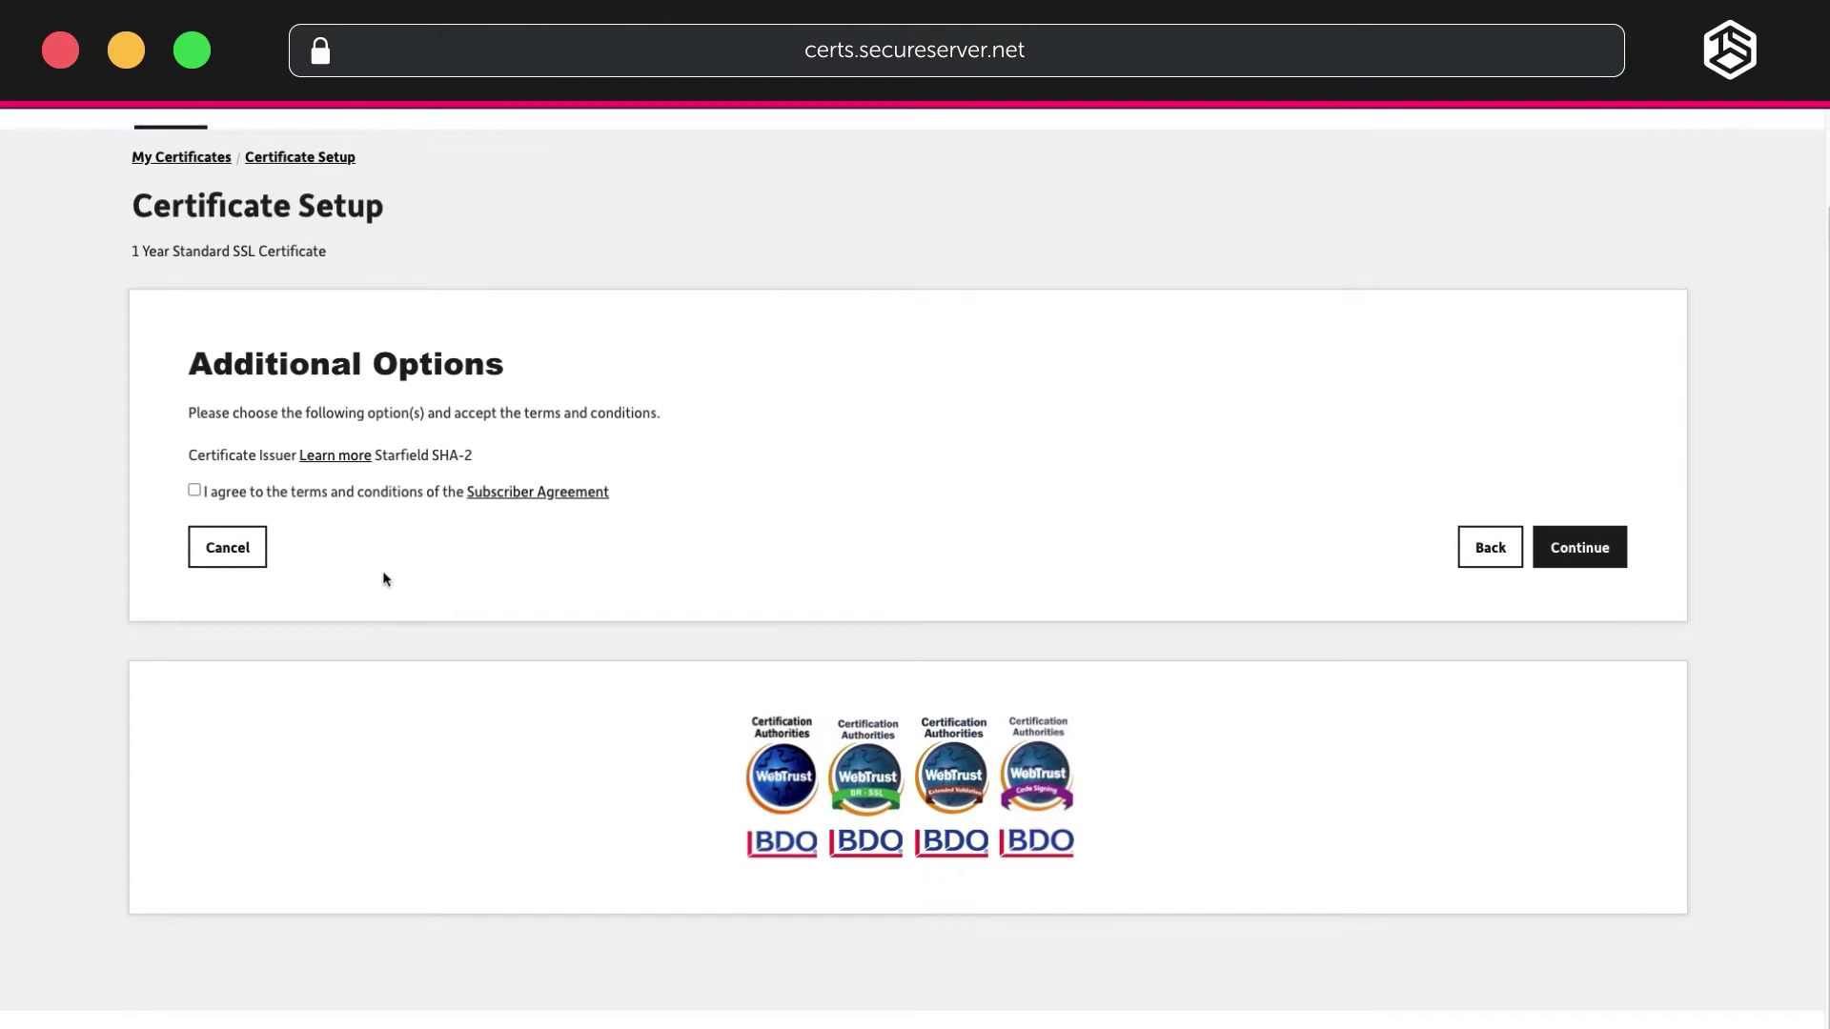
Accept the Subscriber Agreement and submit the certificate request for verification.
left_click(233, 492)
left_click(1620, 561)
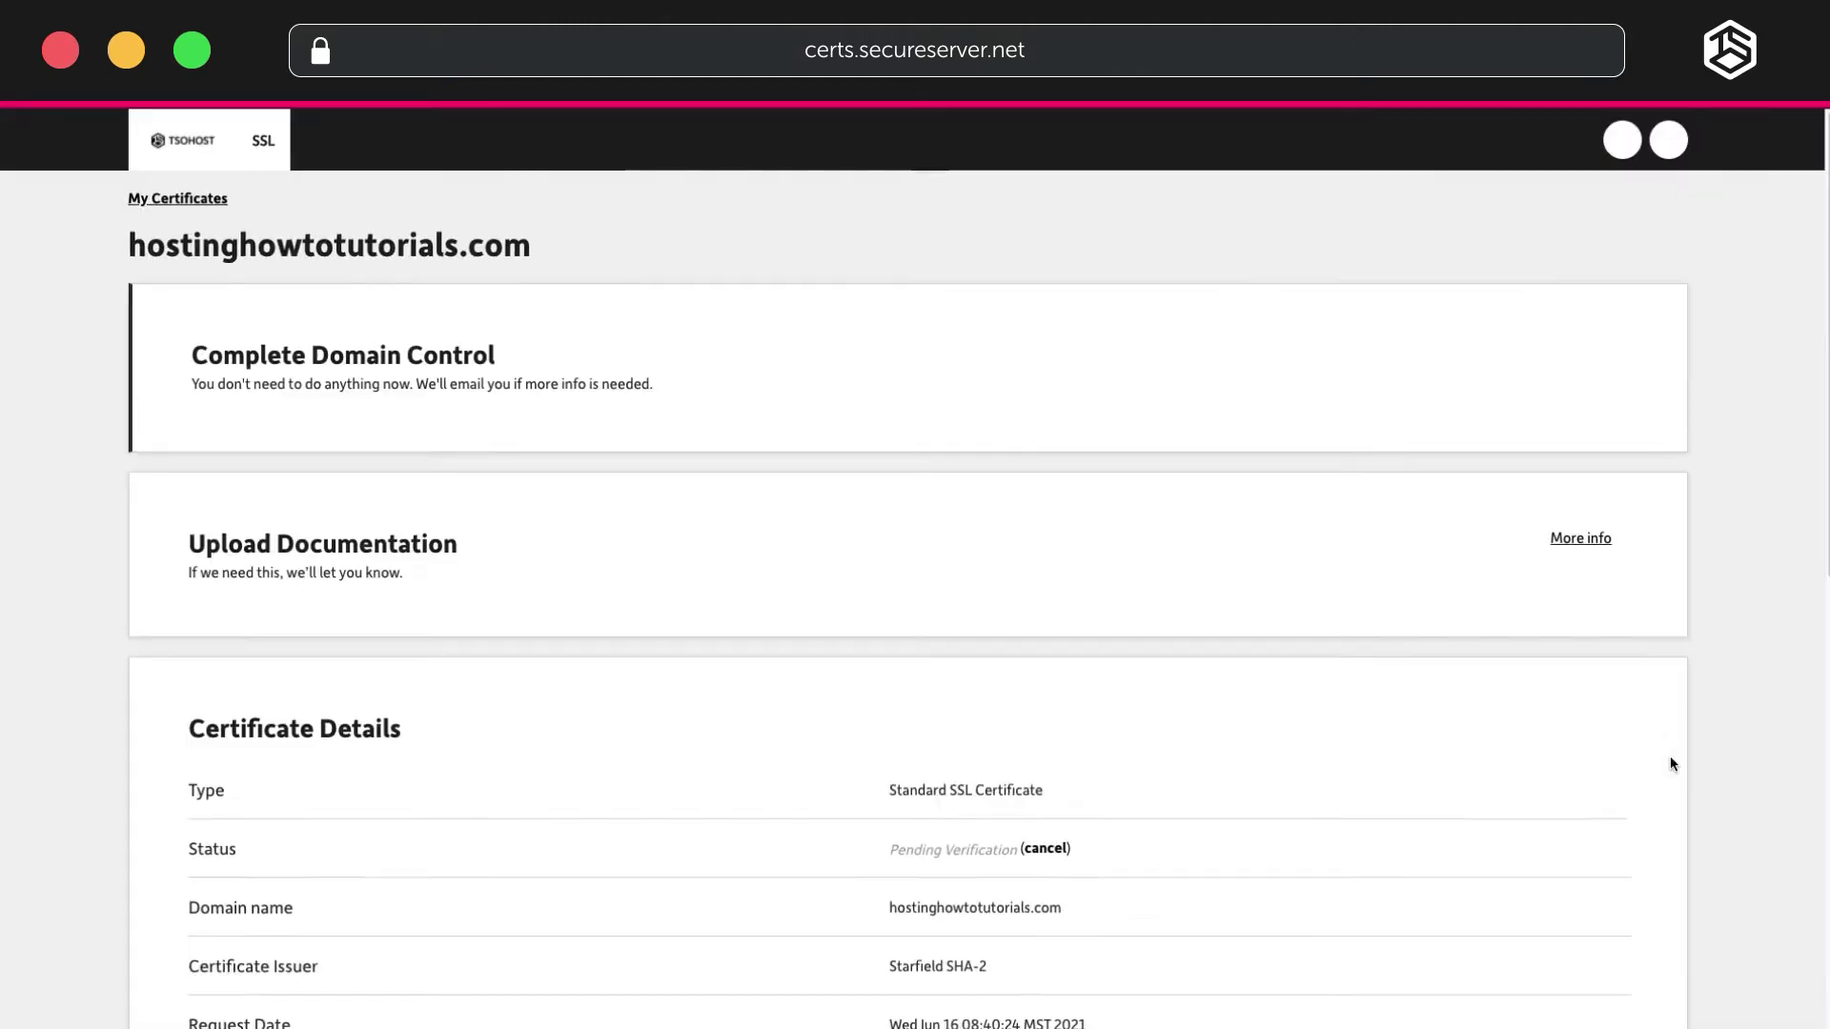
scroll(710, 733, "down", 2)
scroll(706, 731, "down", 3)
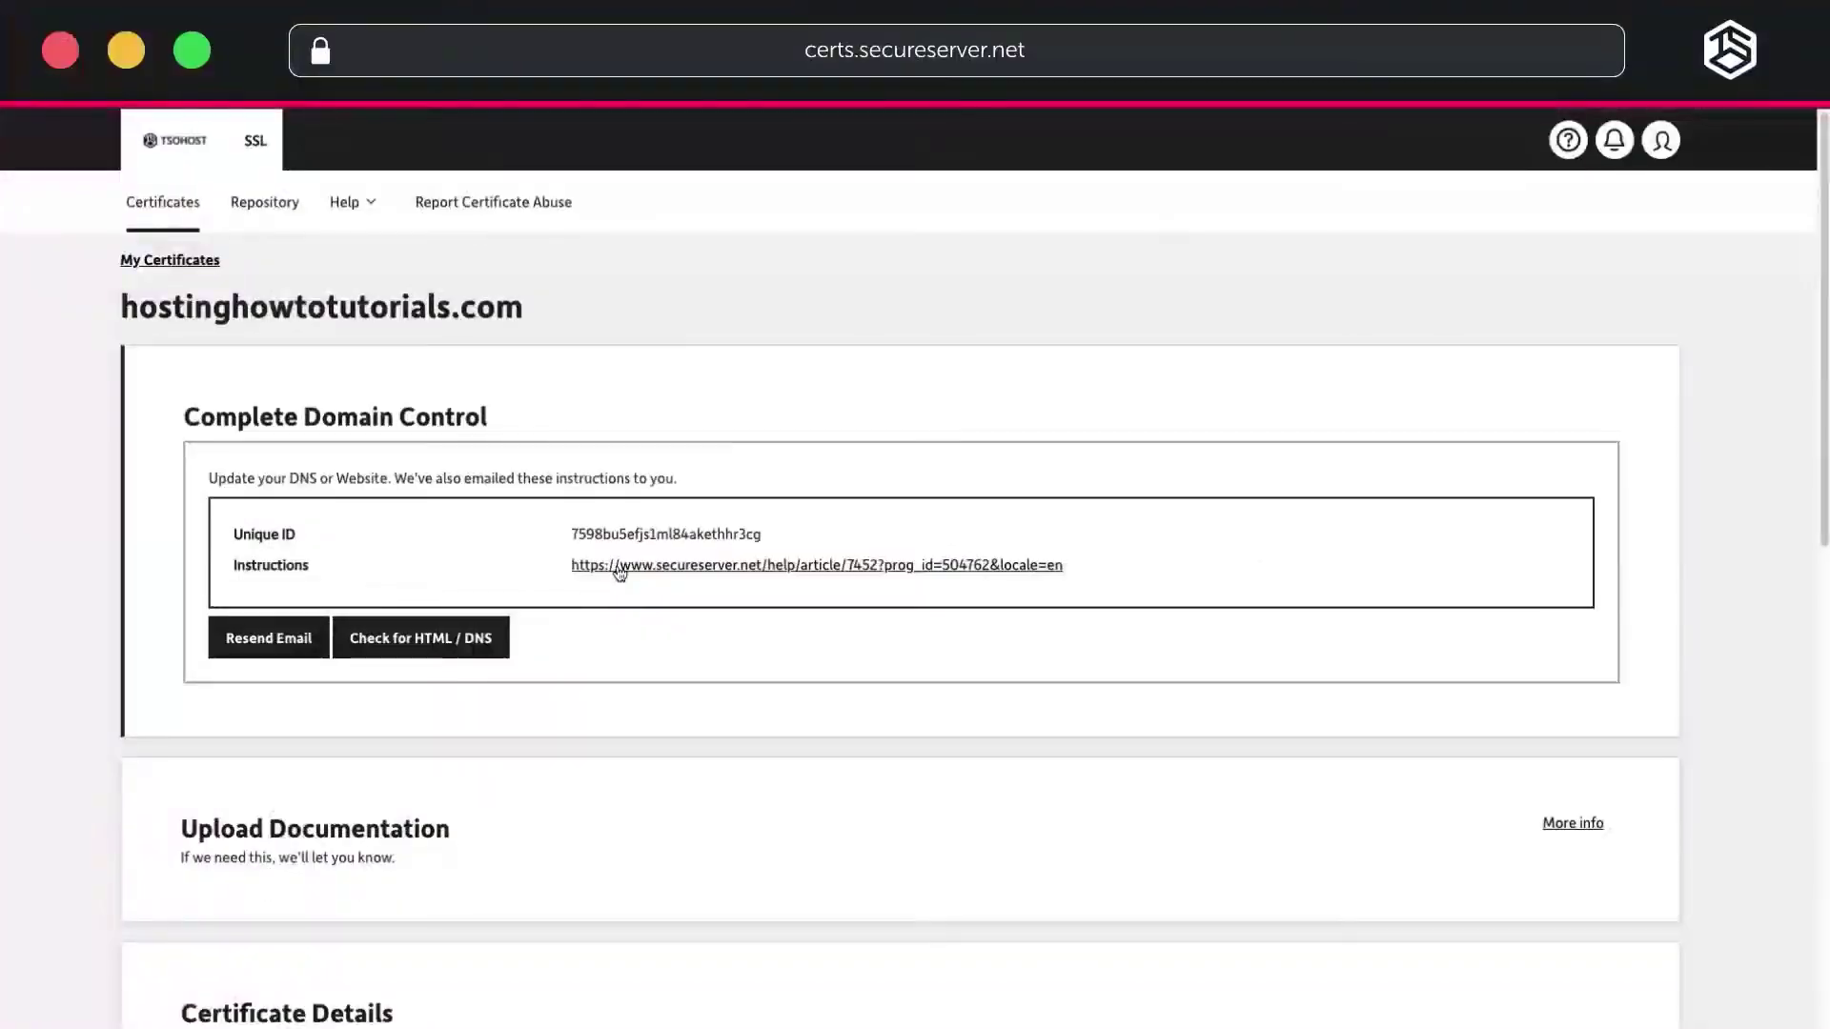
Copy the certificate's Unique ID from Certificate Details for the DNS TXT record.
double_click(630, 534)
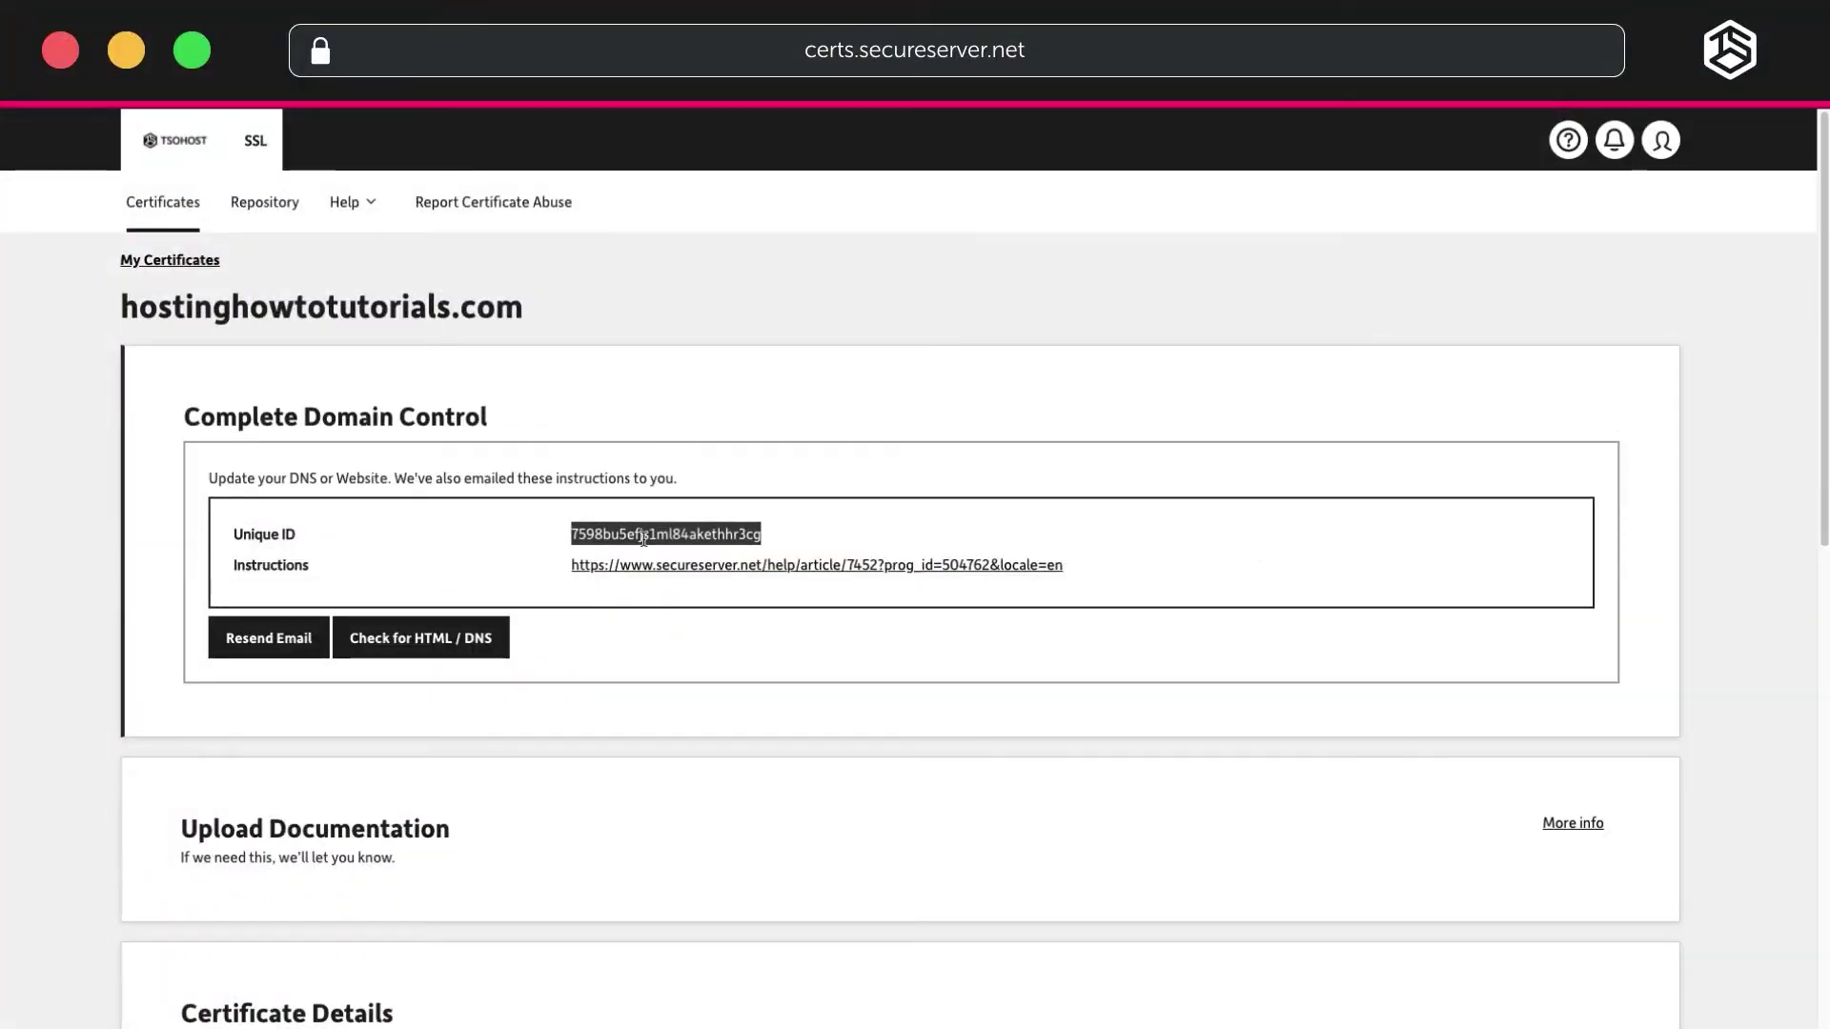
right_click(652, 541)
left_click(688, 575)
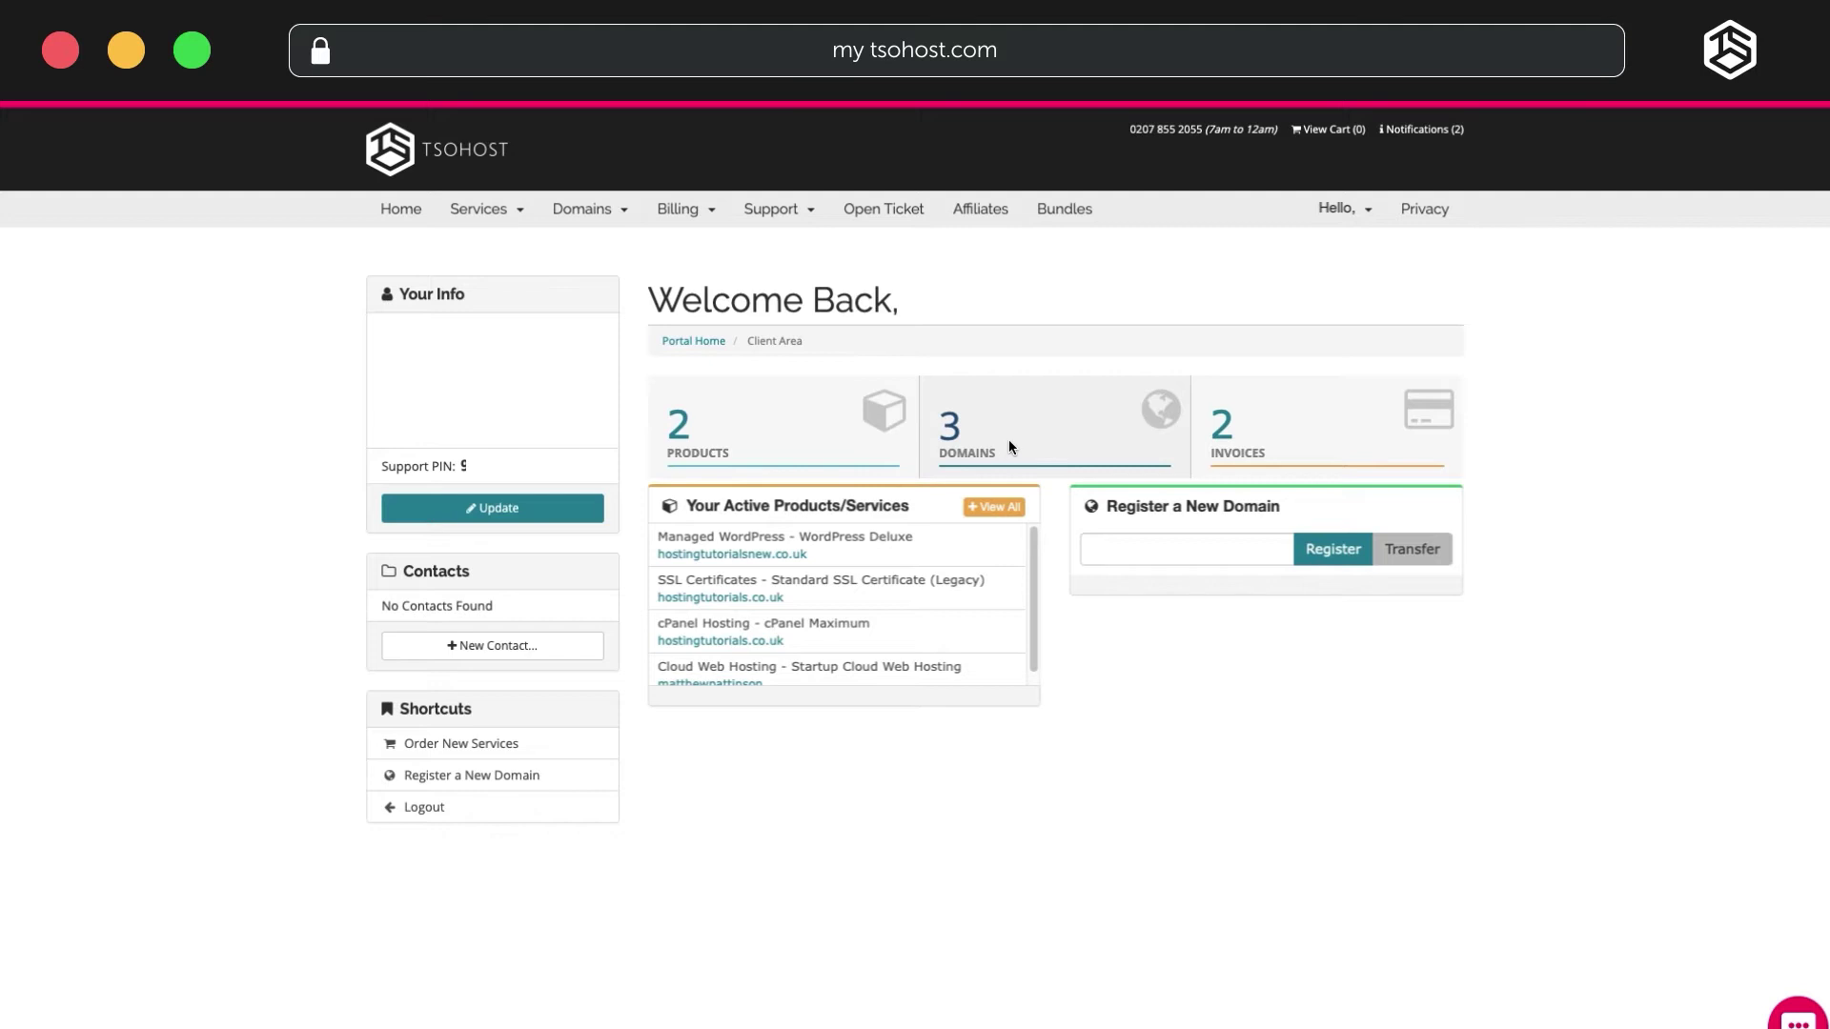
Go from My Domains to the Custom DNS Records page for hostinghowtotutorials.com.
left_click(1008, 448)
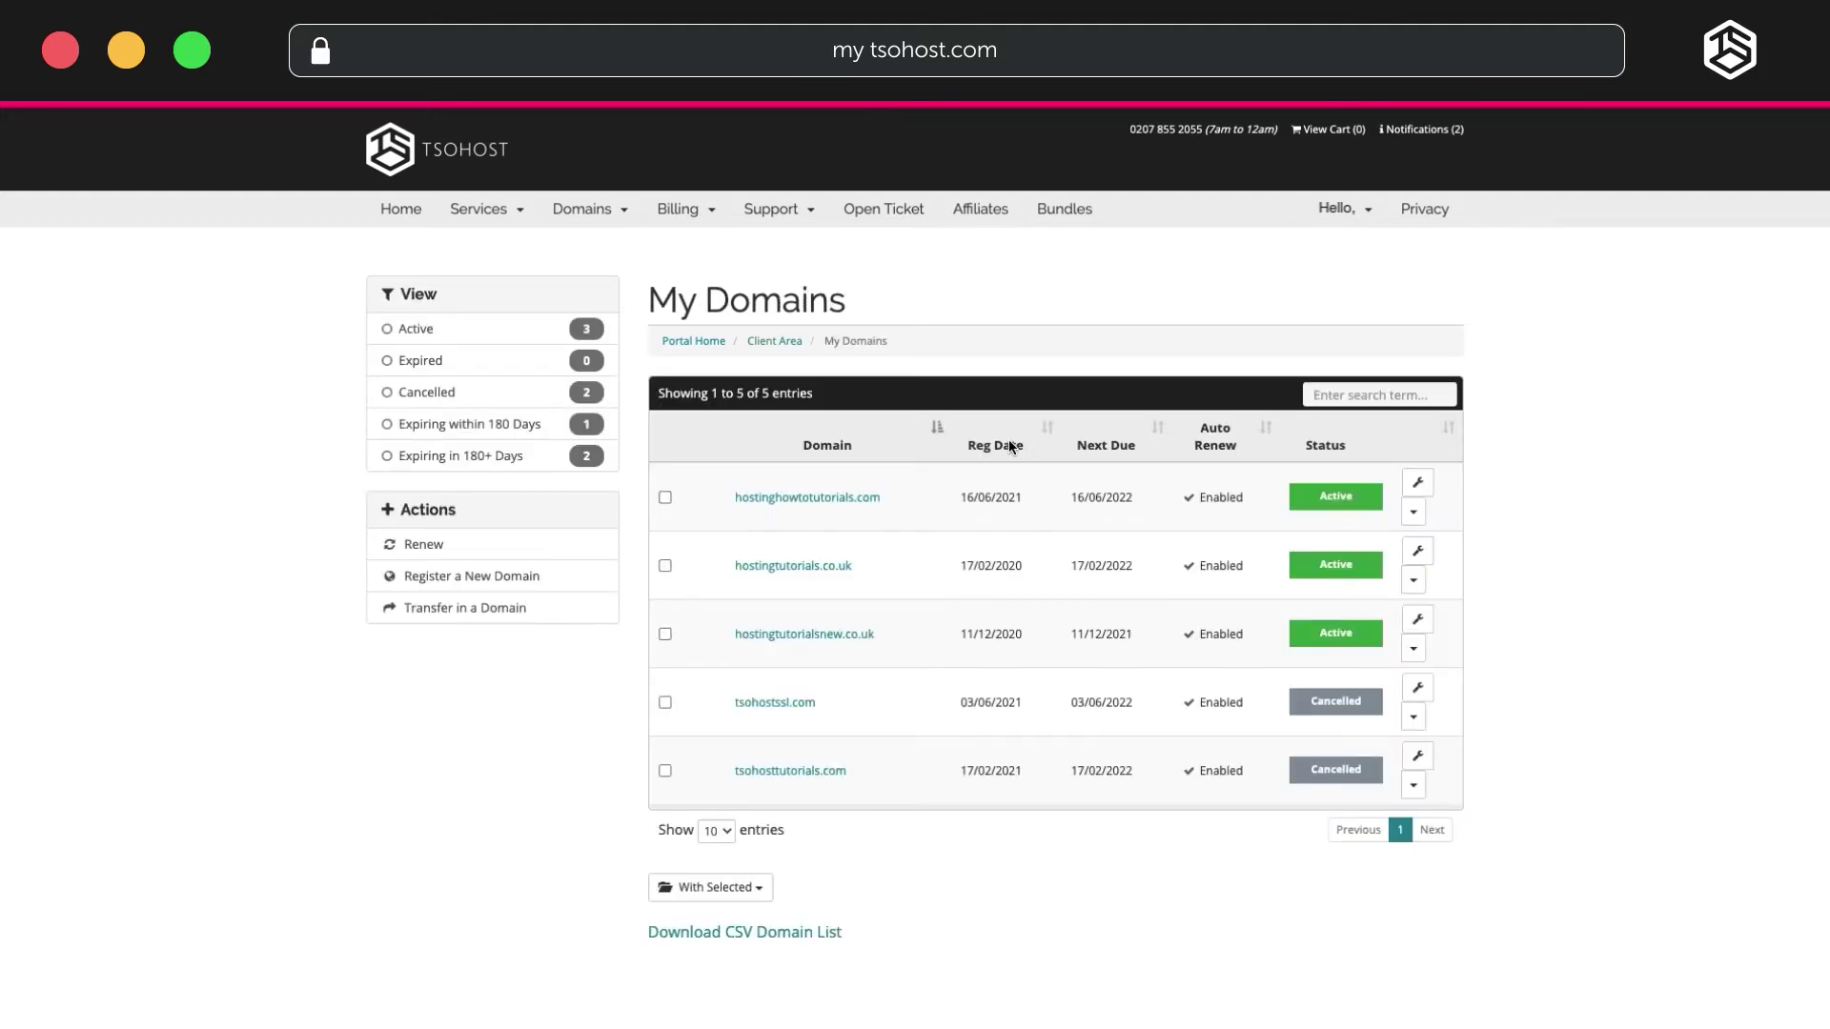
left_click(917, 515)
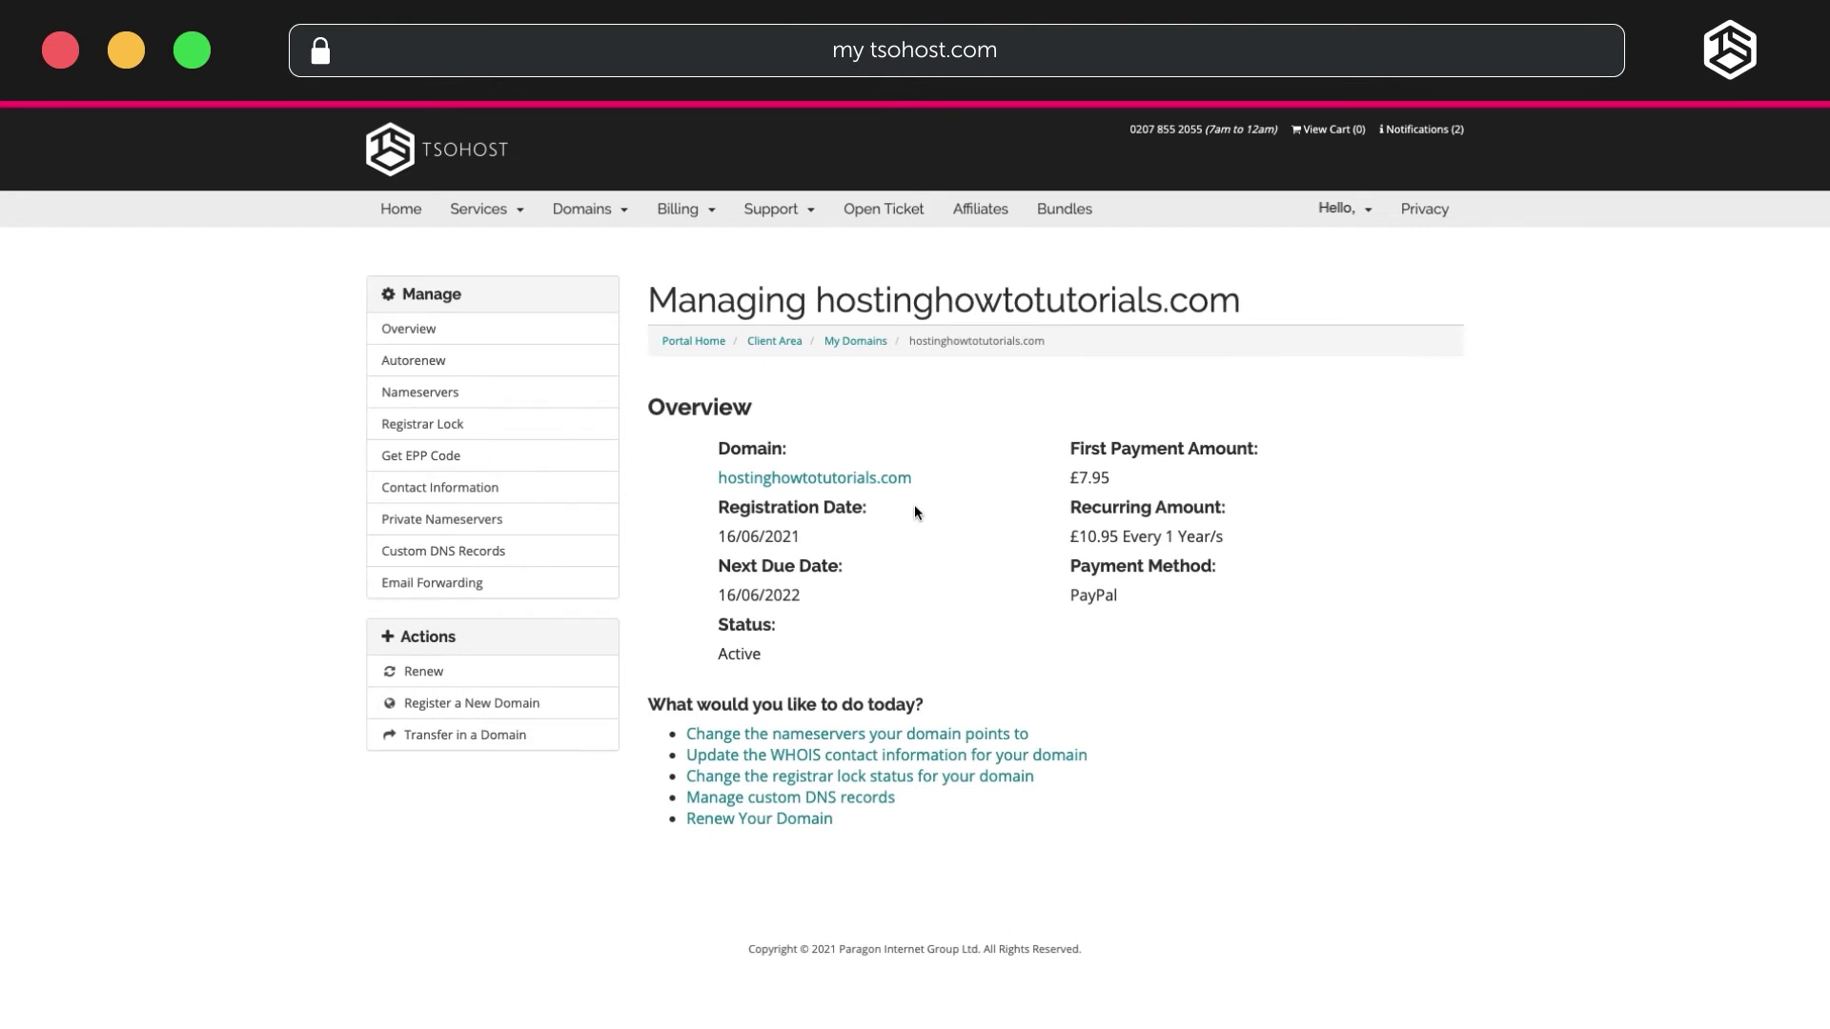
left_click(517, 557)
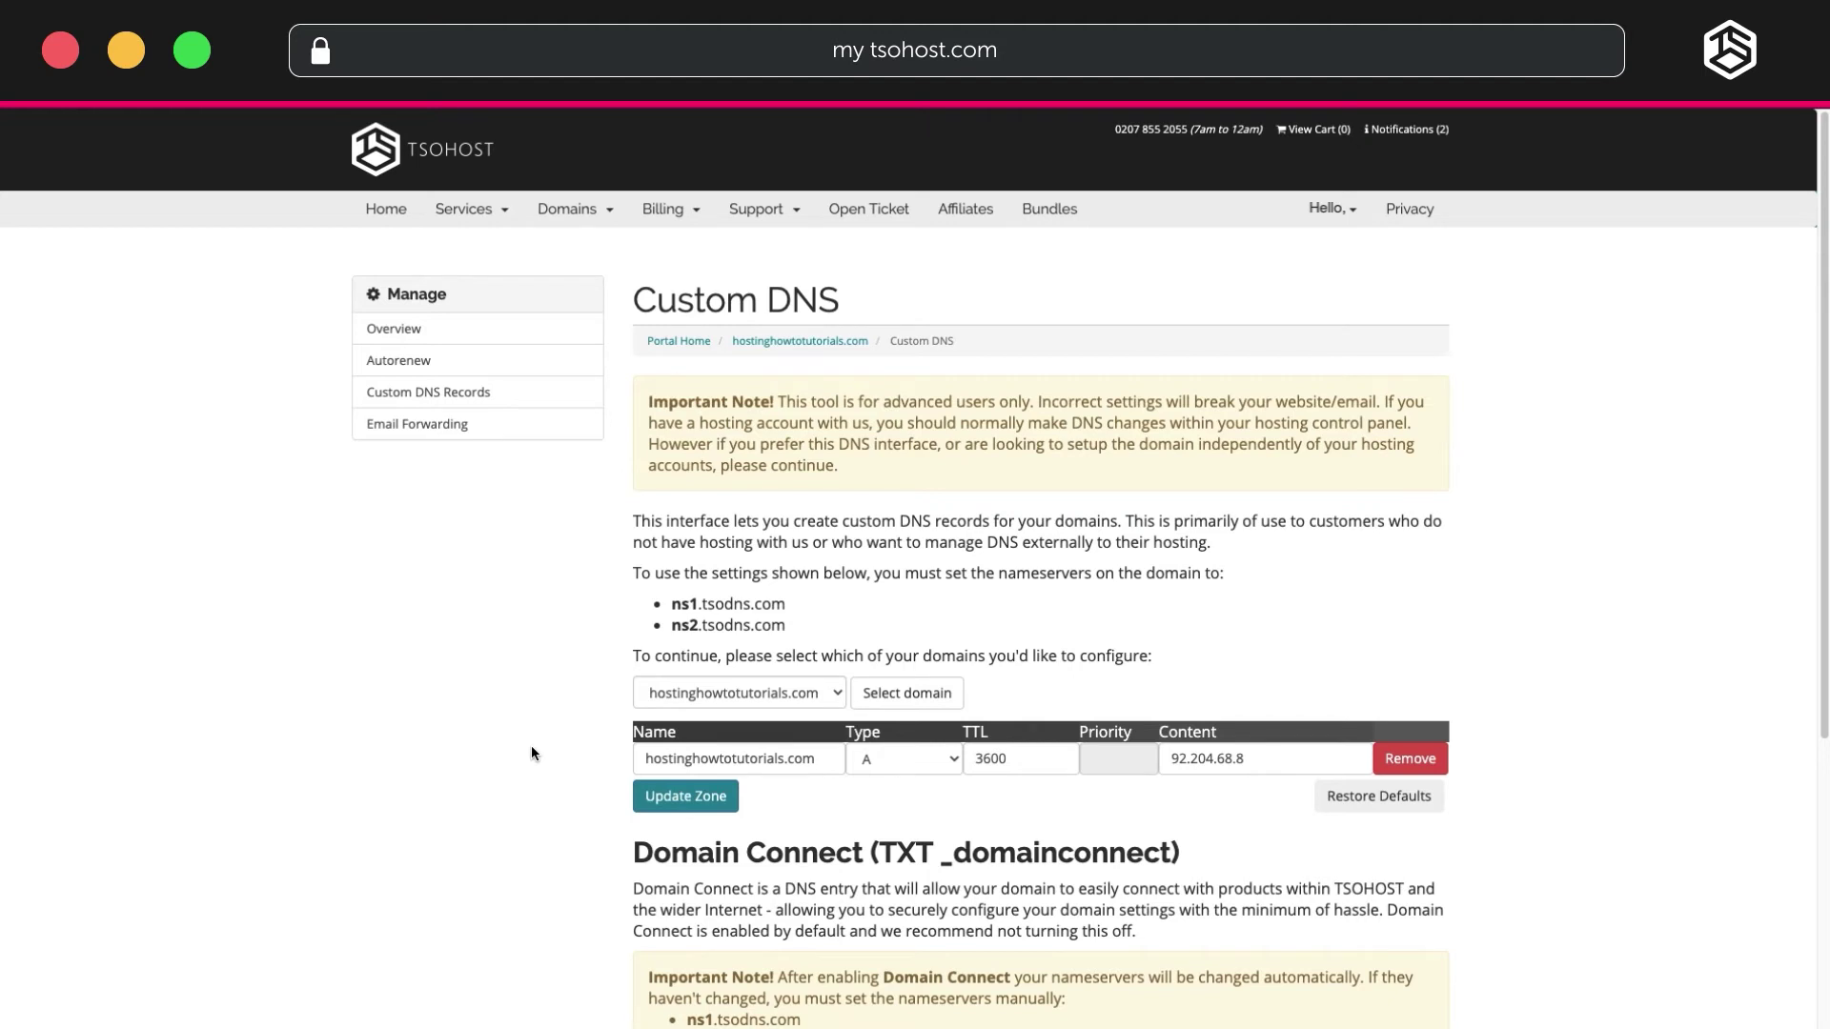
Add a TXT record to hostinghowtotutorials.com's DNS whose content is the pasted Unique ID.
scroll(531, 753, "down", 5)
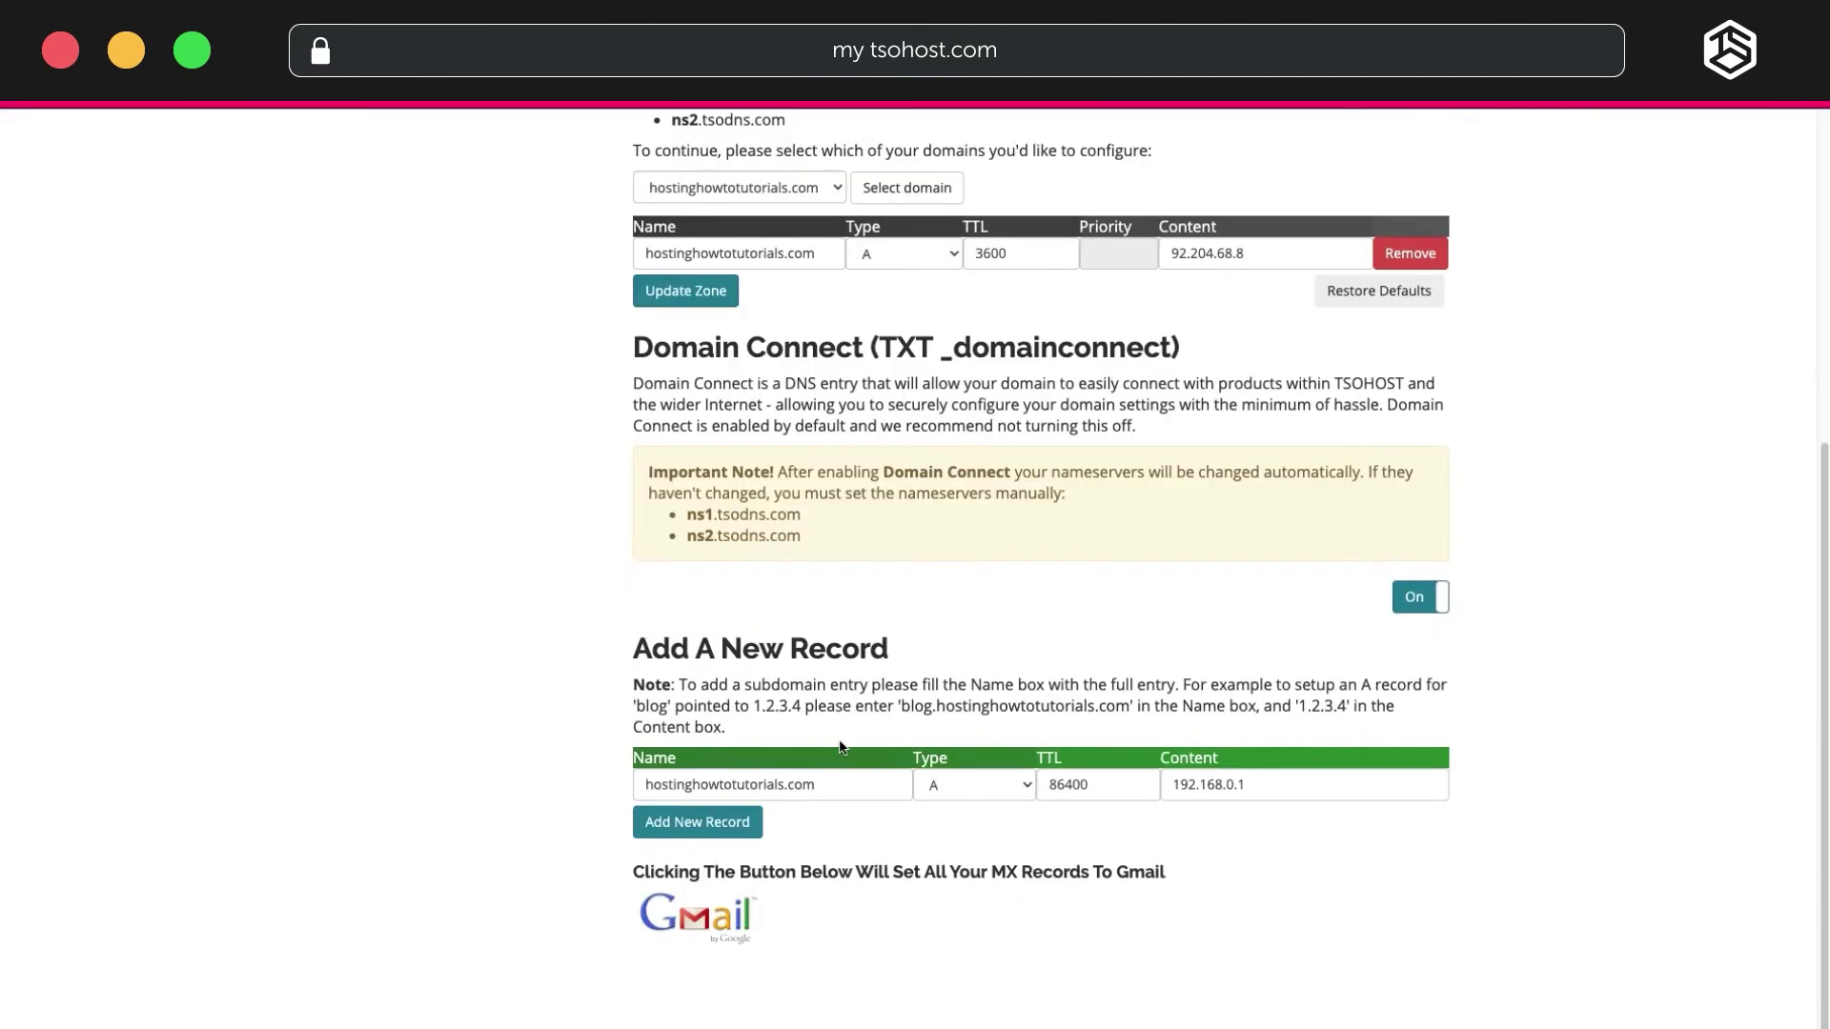
left_click(1005, 793)
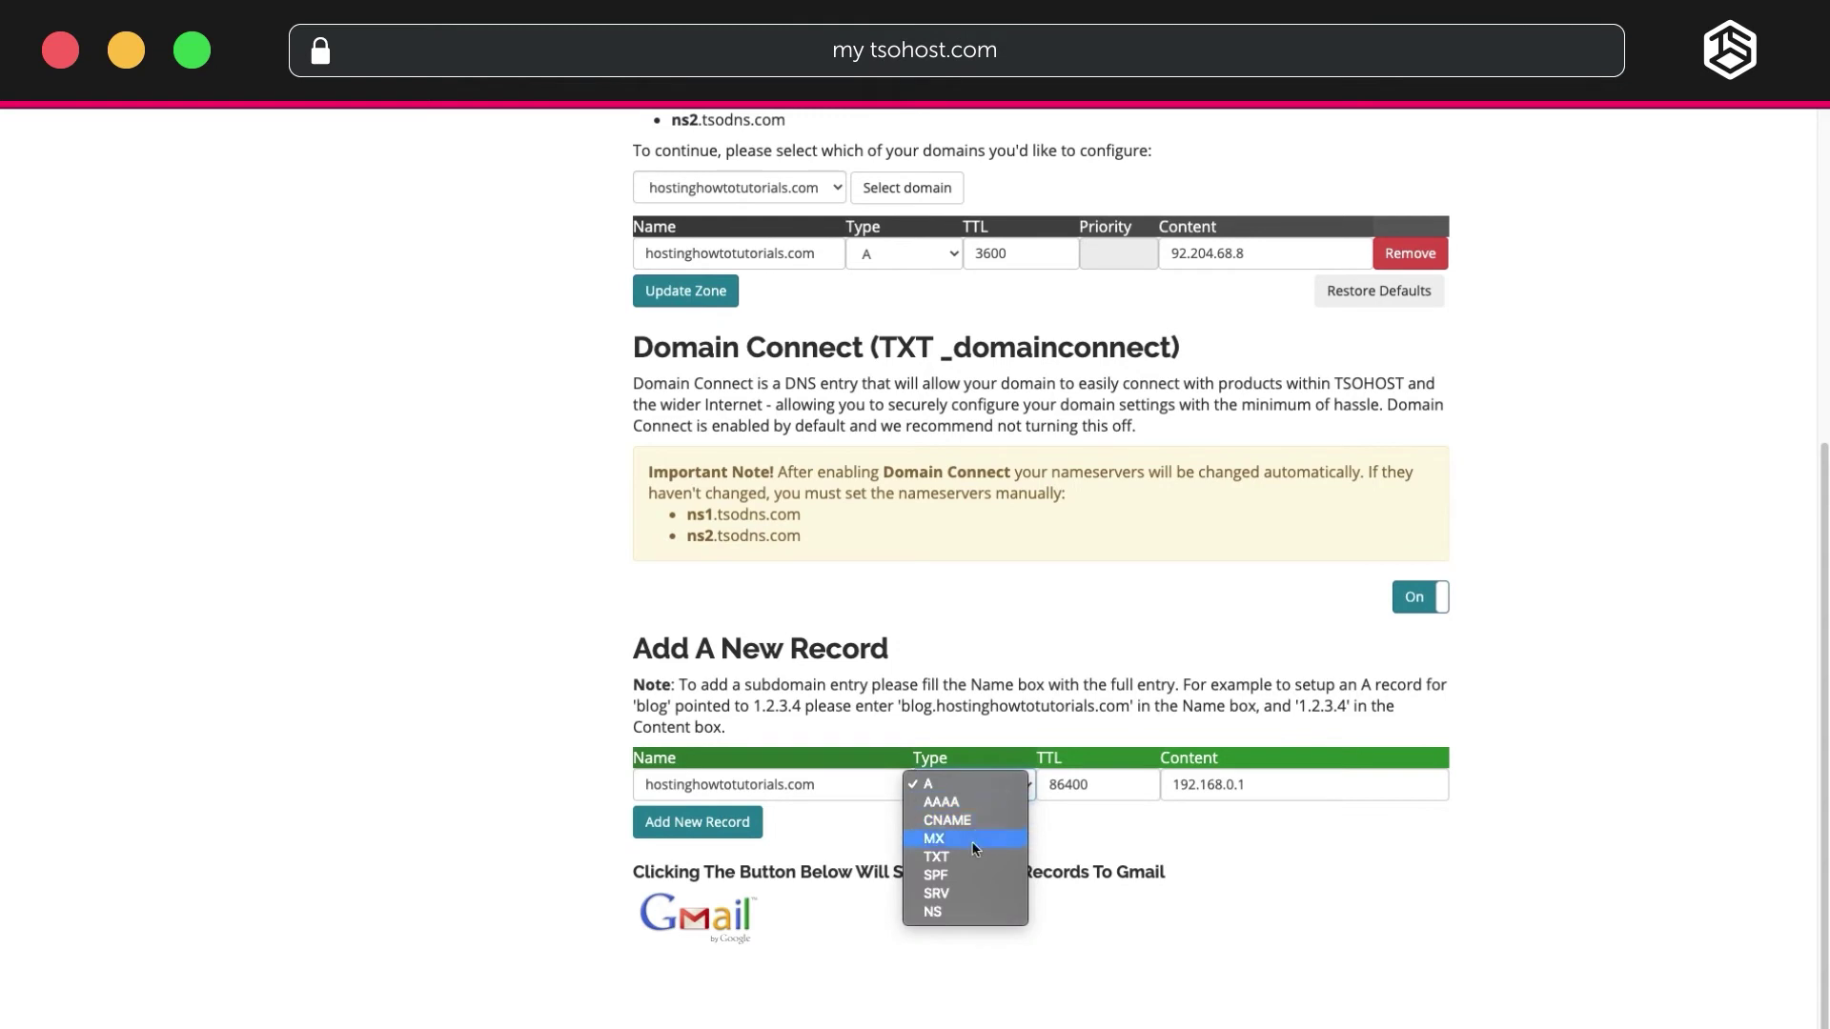
left_click(997, 855)
triple_click(1194, 784)
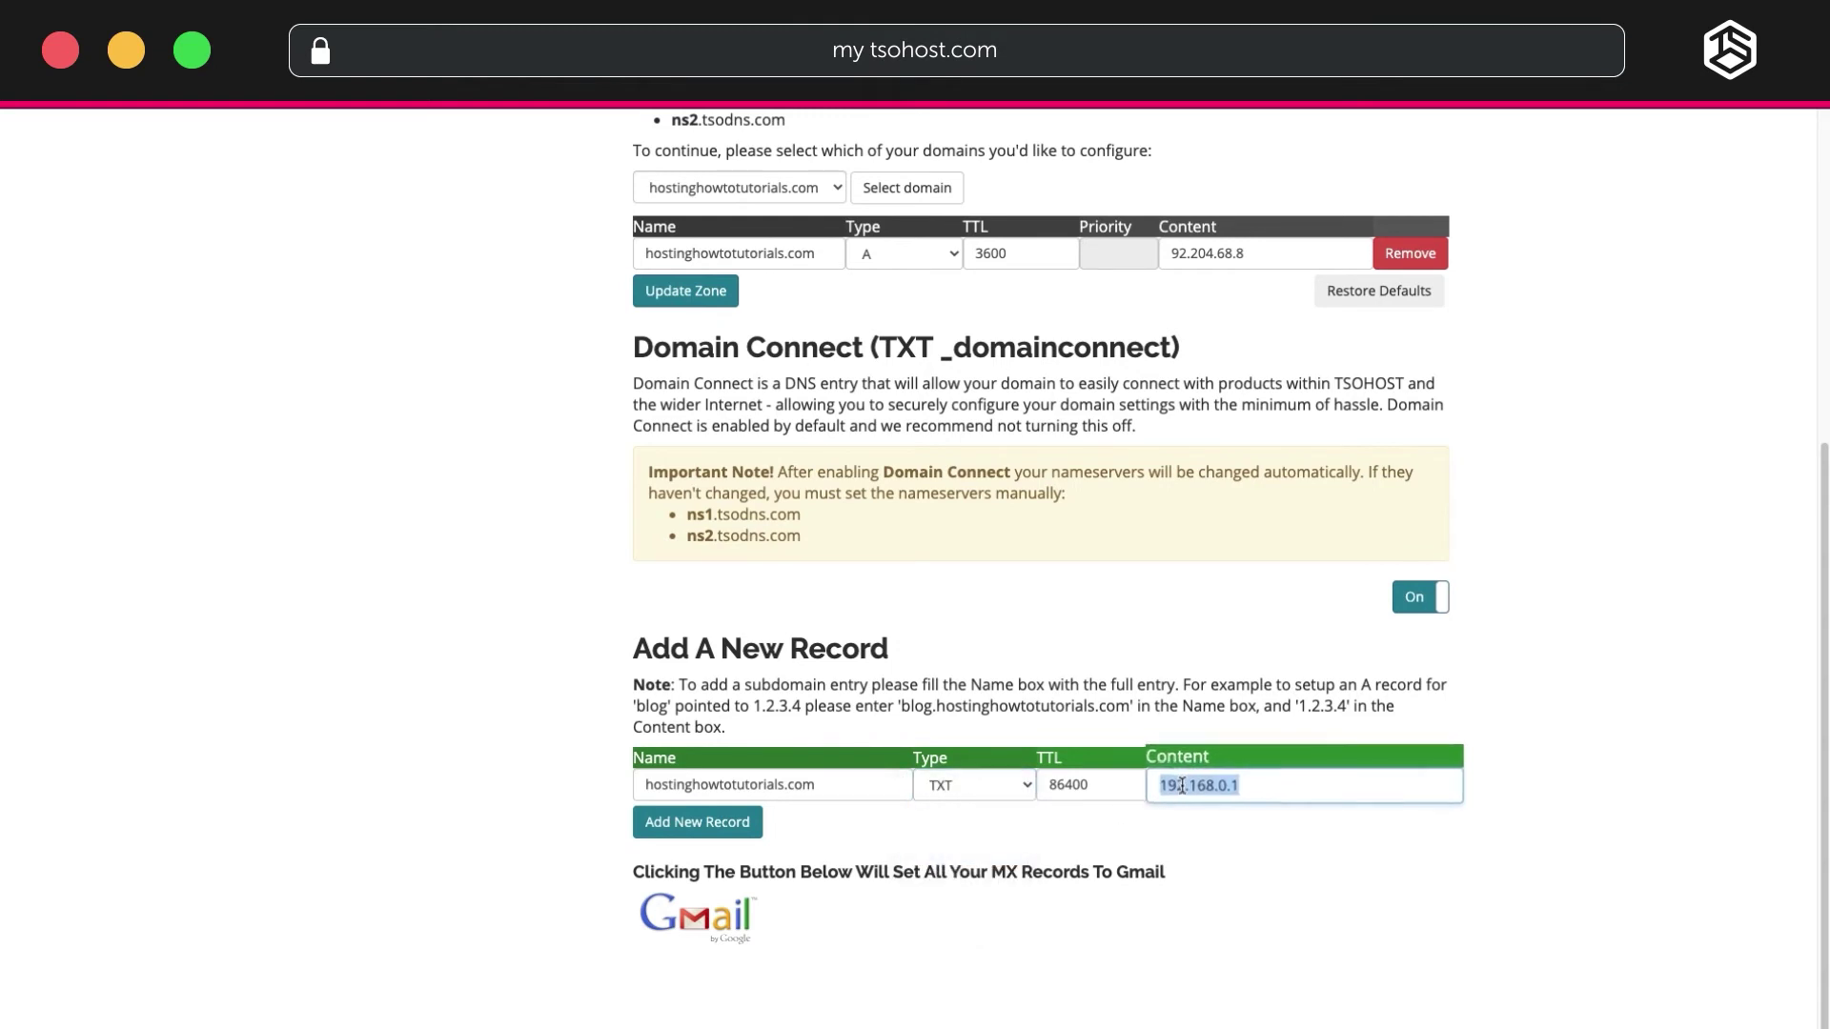
right_click(1193, 785)
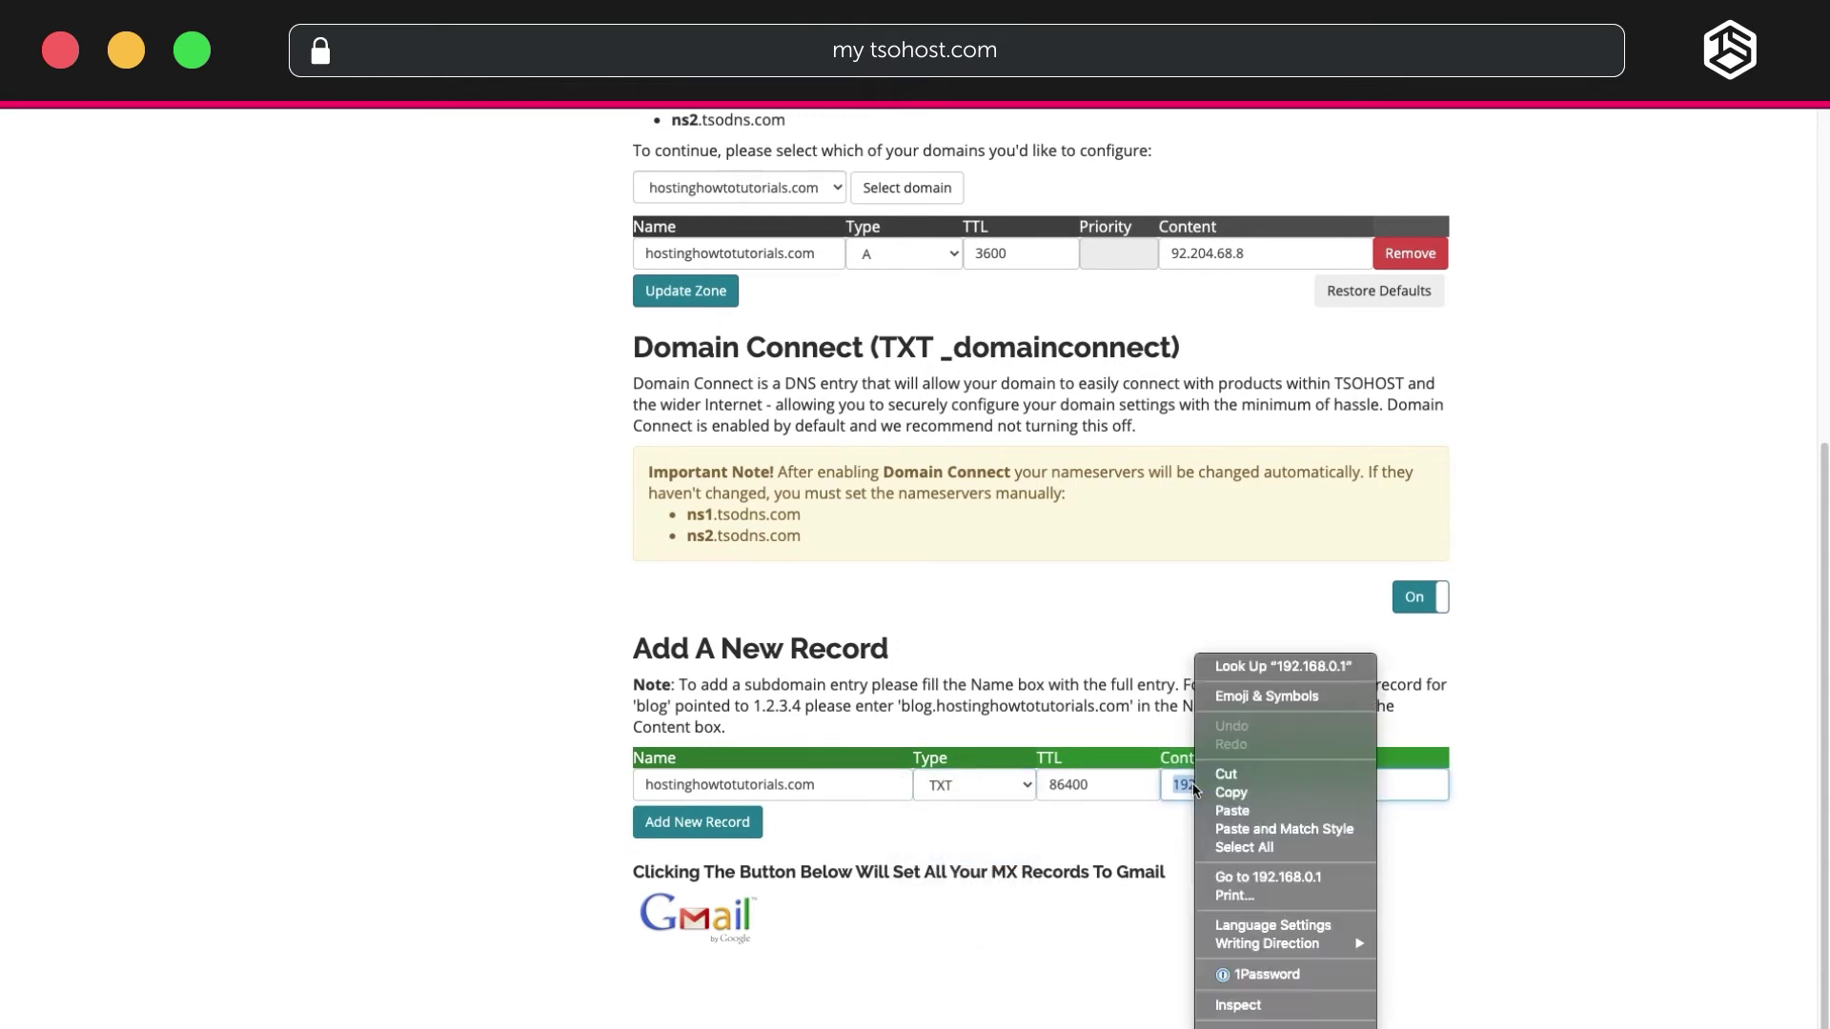
left_click(1238, 809)
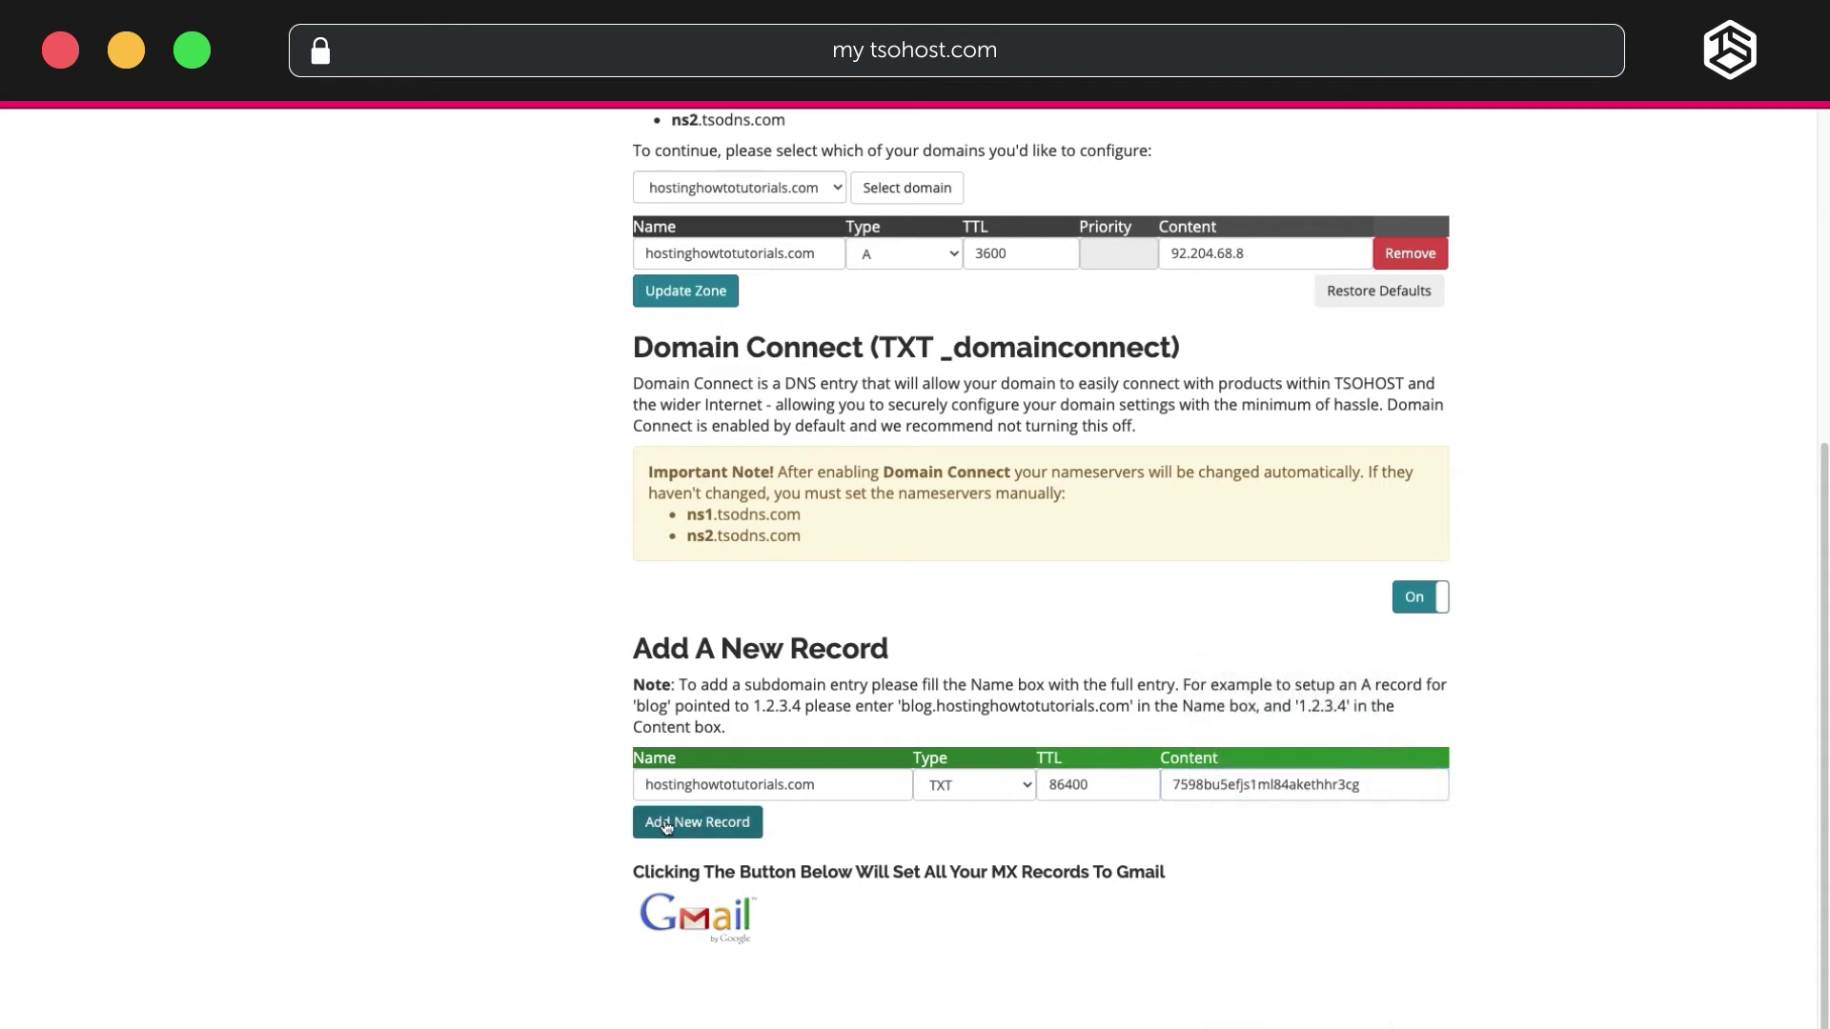
left_click(711, 822)
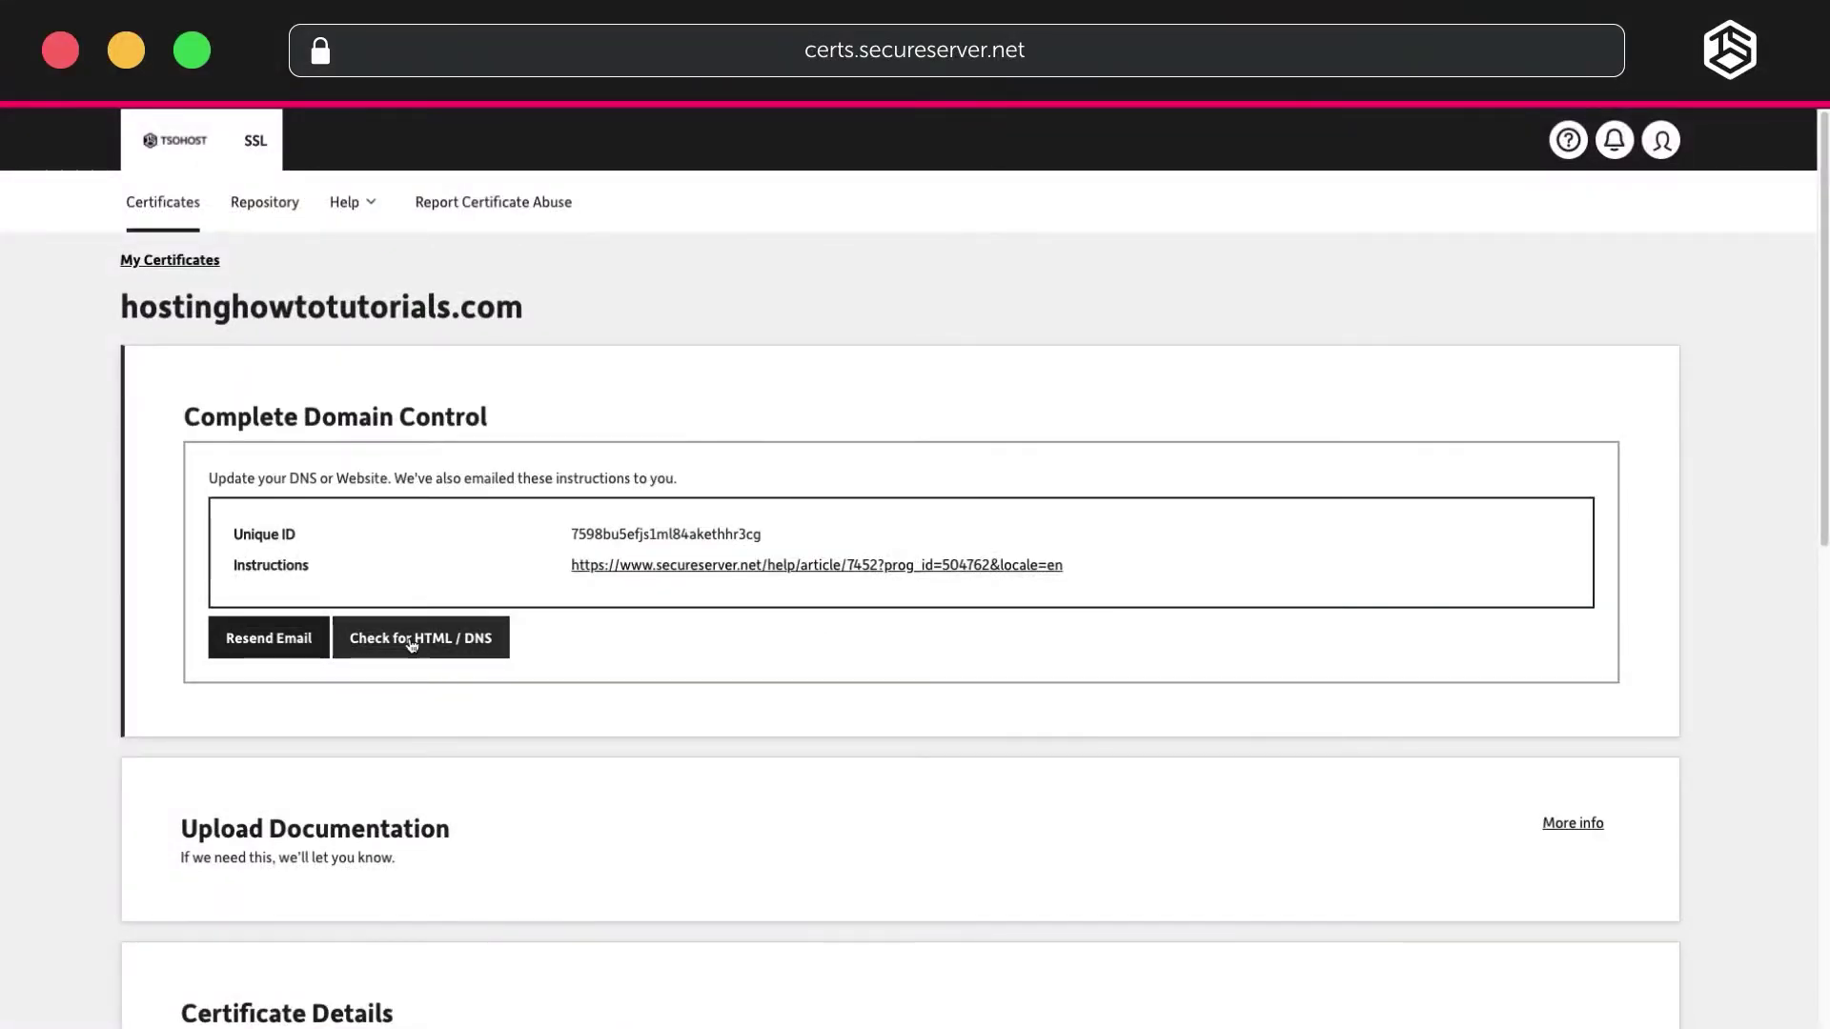
Run the HTML / DNS check so the certificate shows as issued by Starfield SHA-2.
left_click(408, 642)
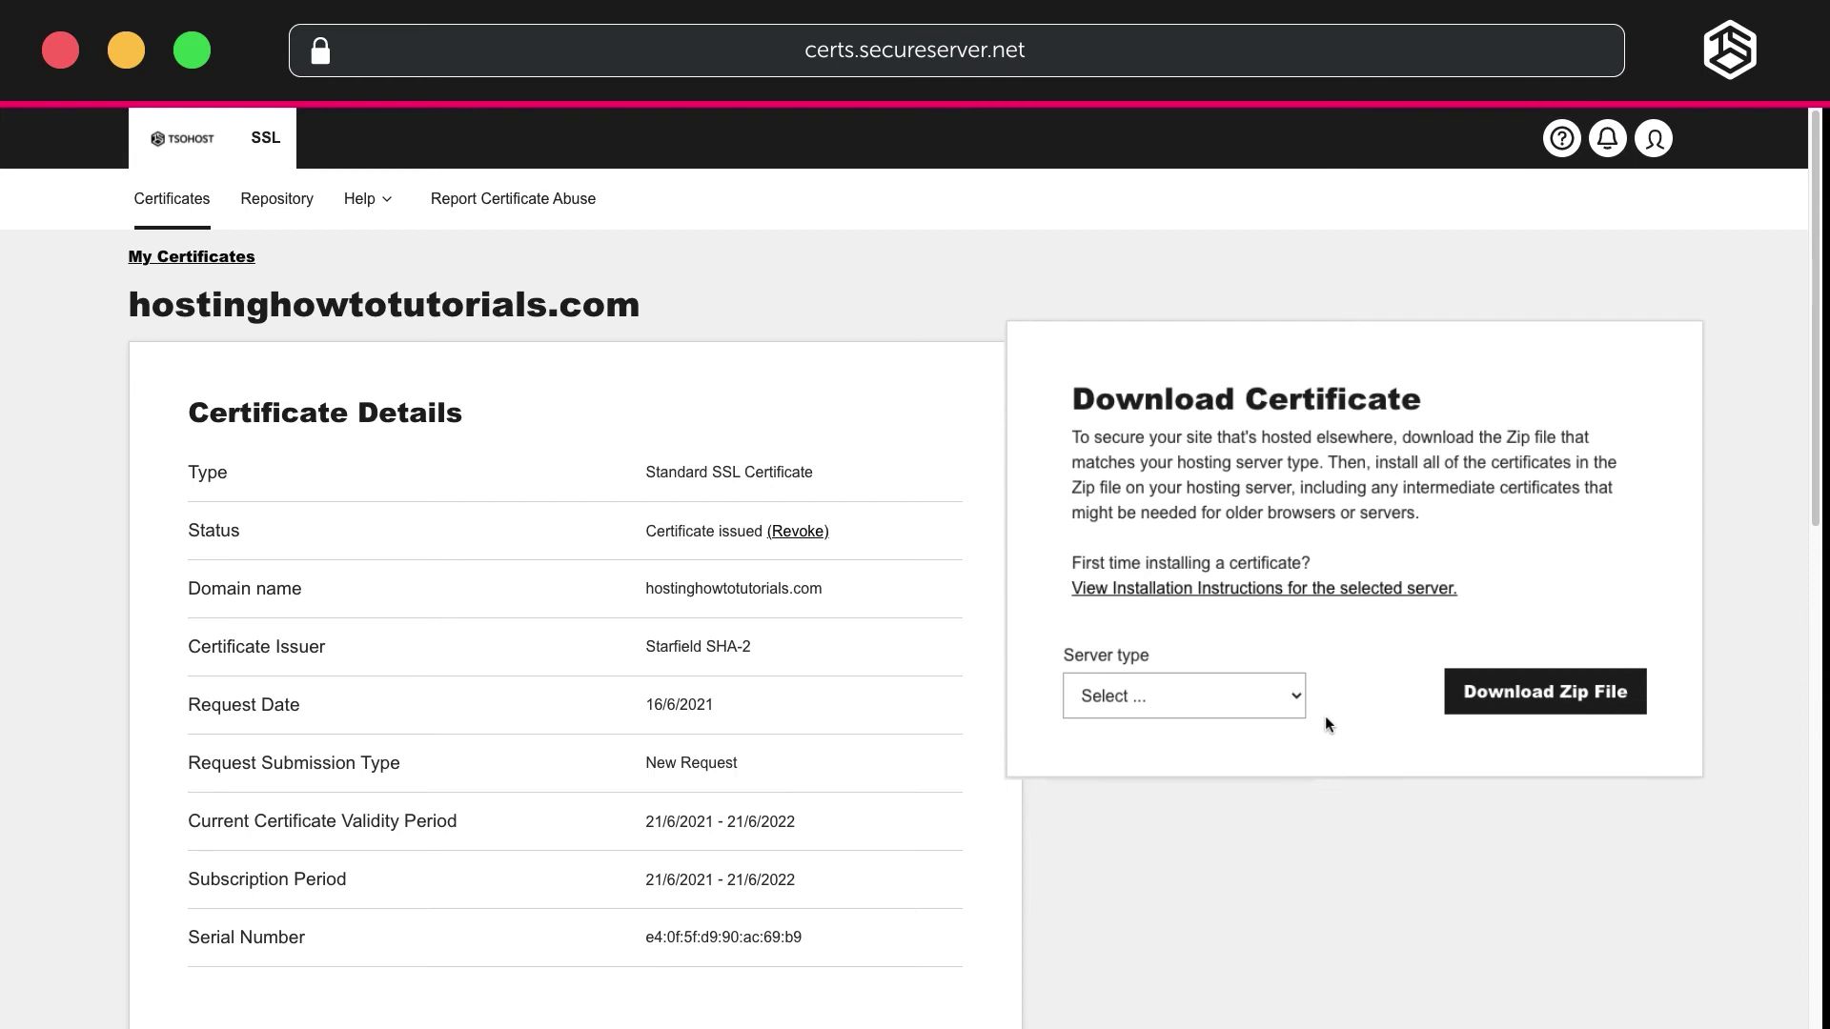
left_click(1294, 699)
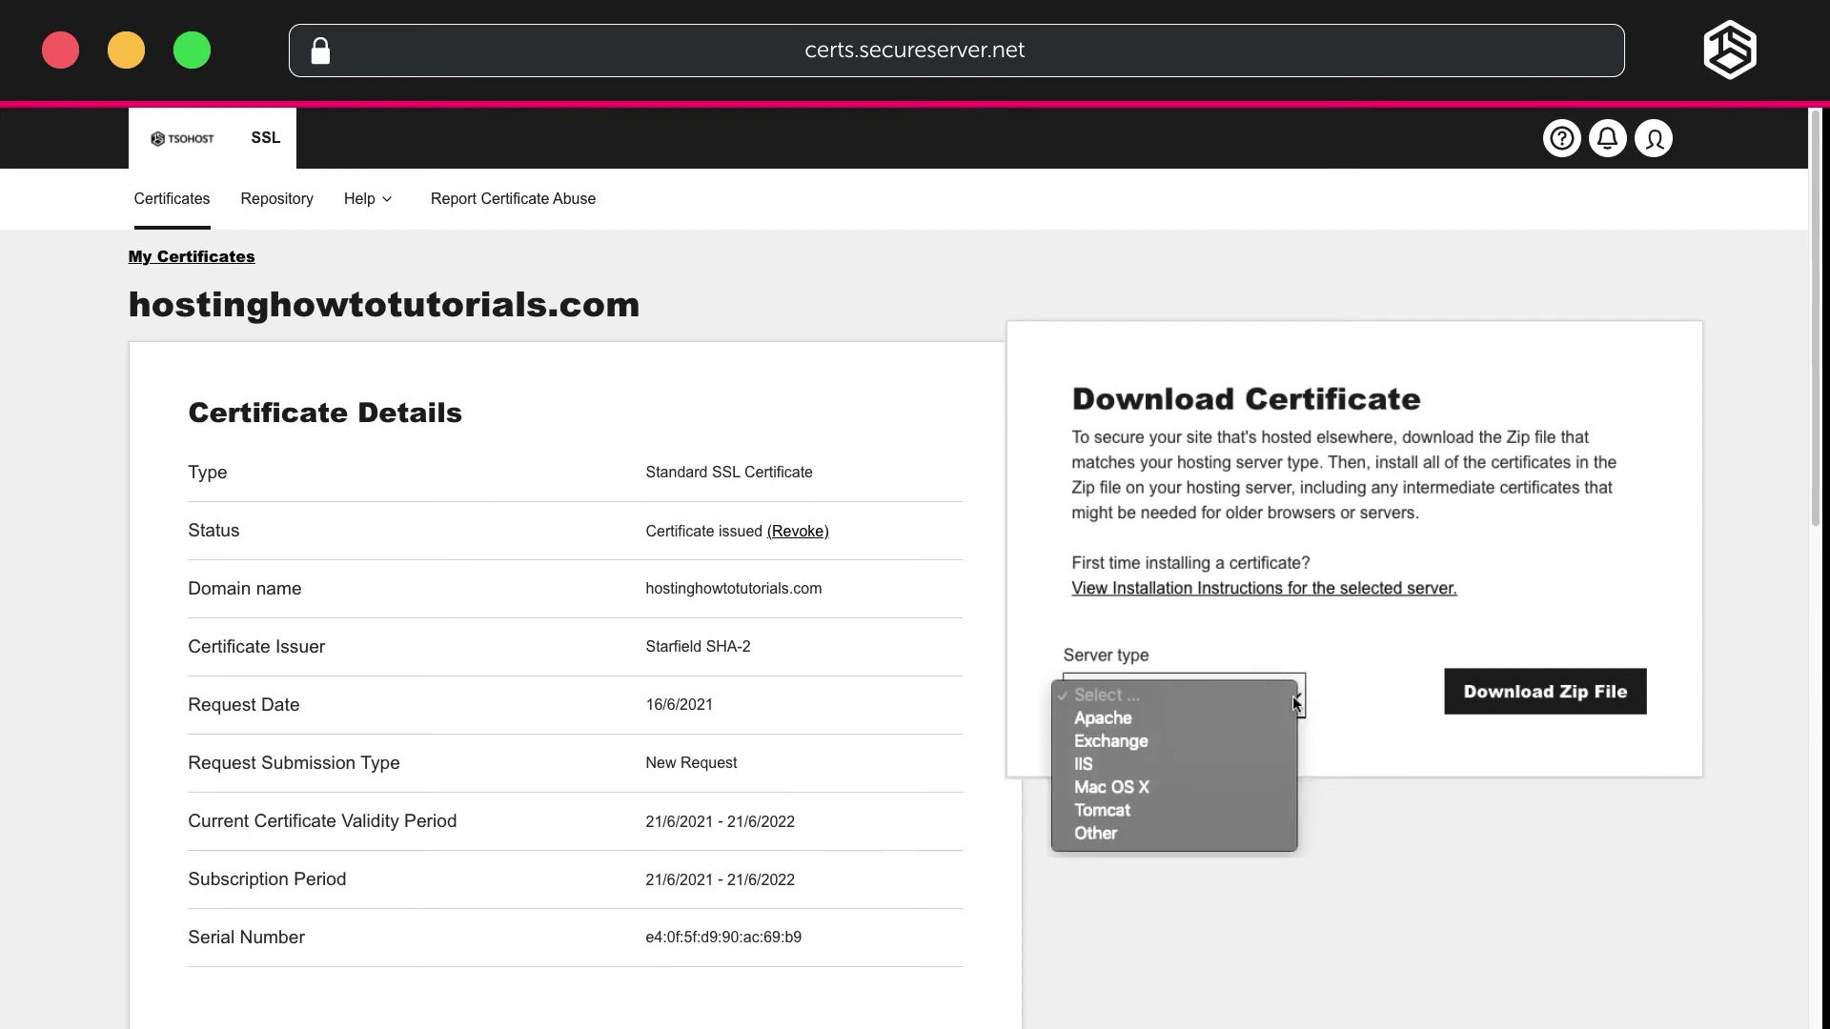
left_click(1336, 717)
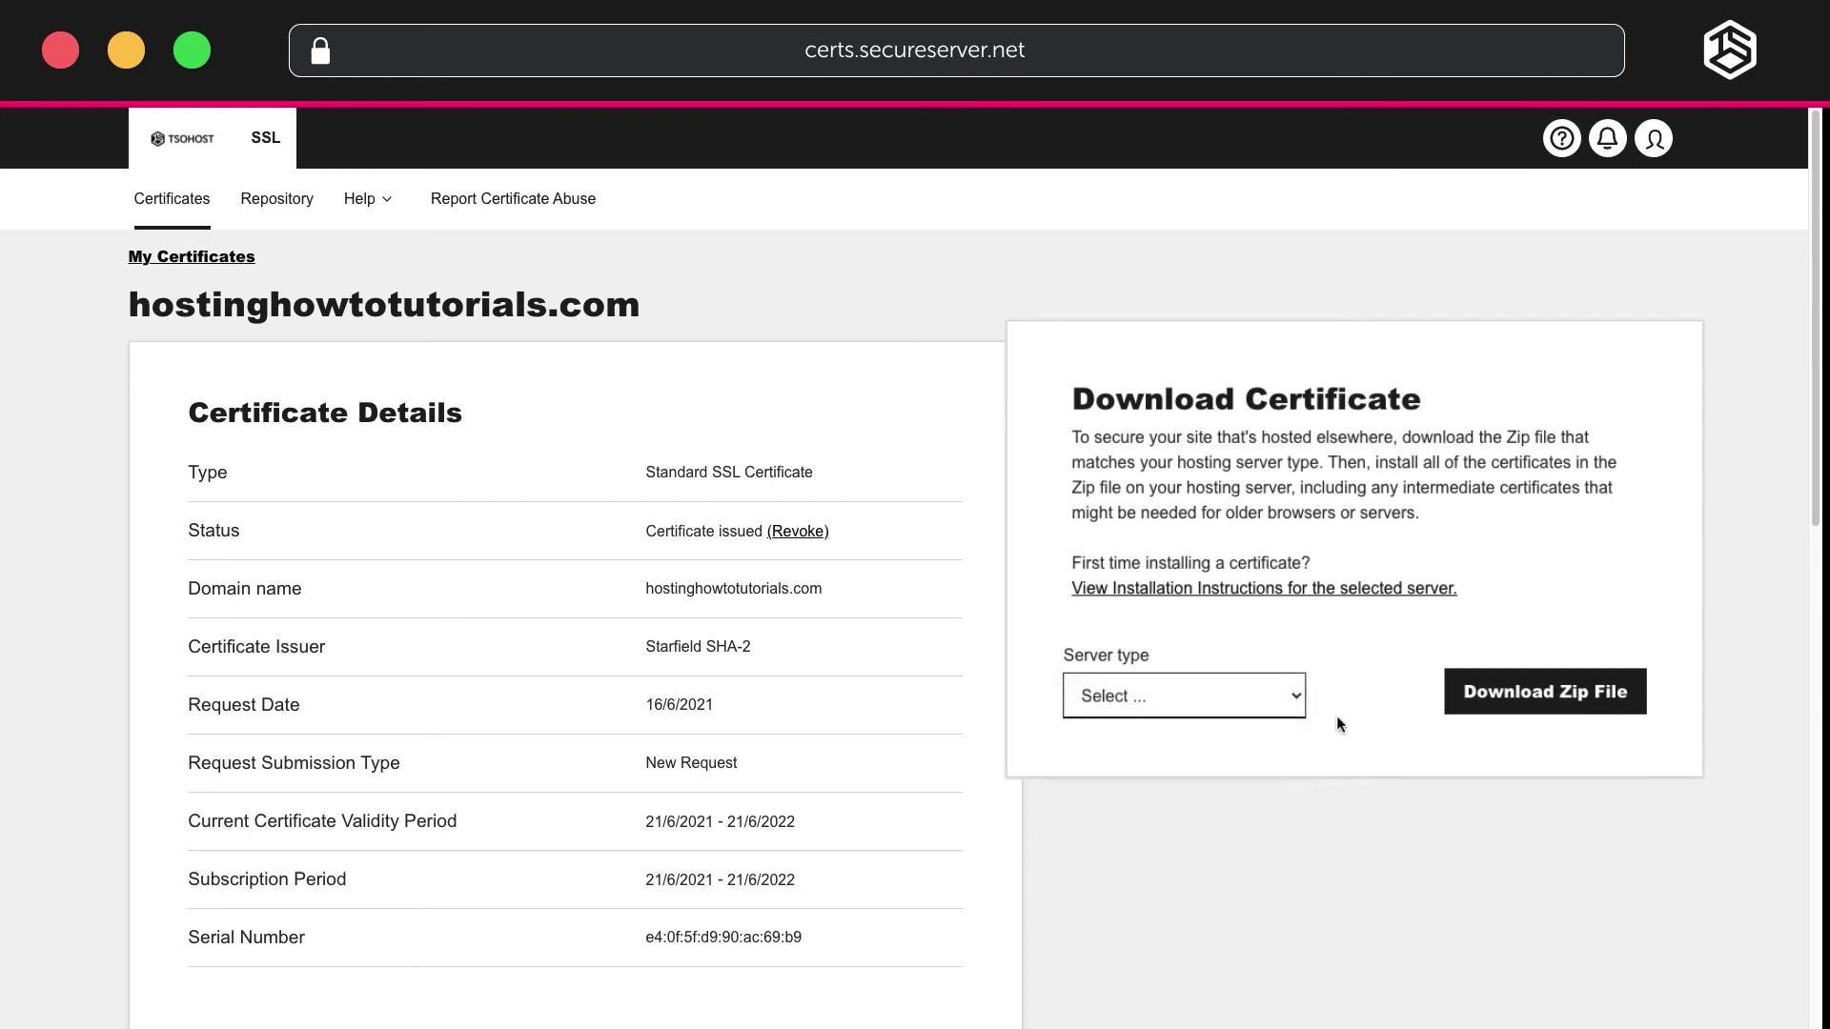
left_click(1587, 688)
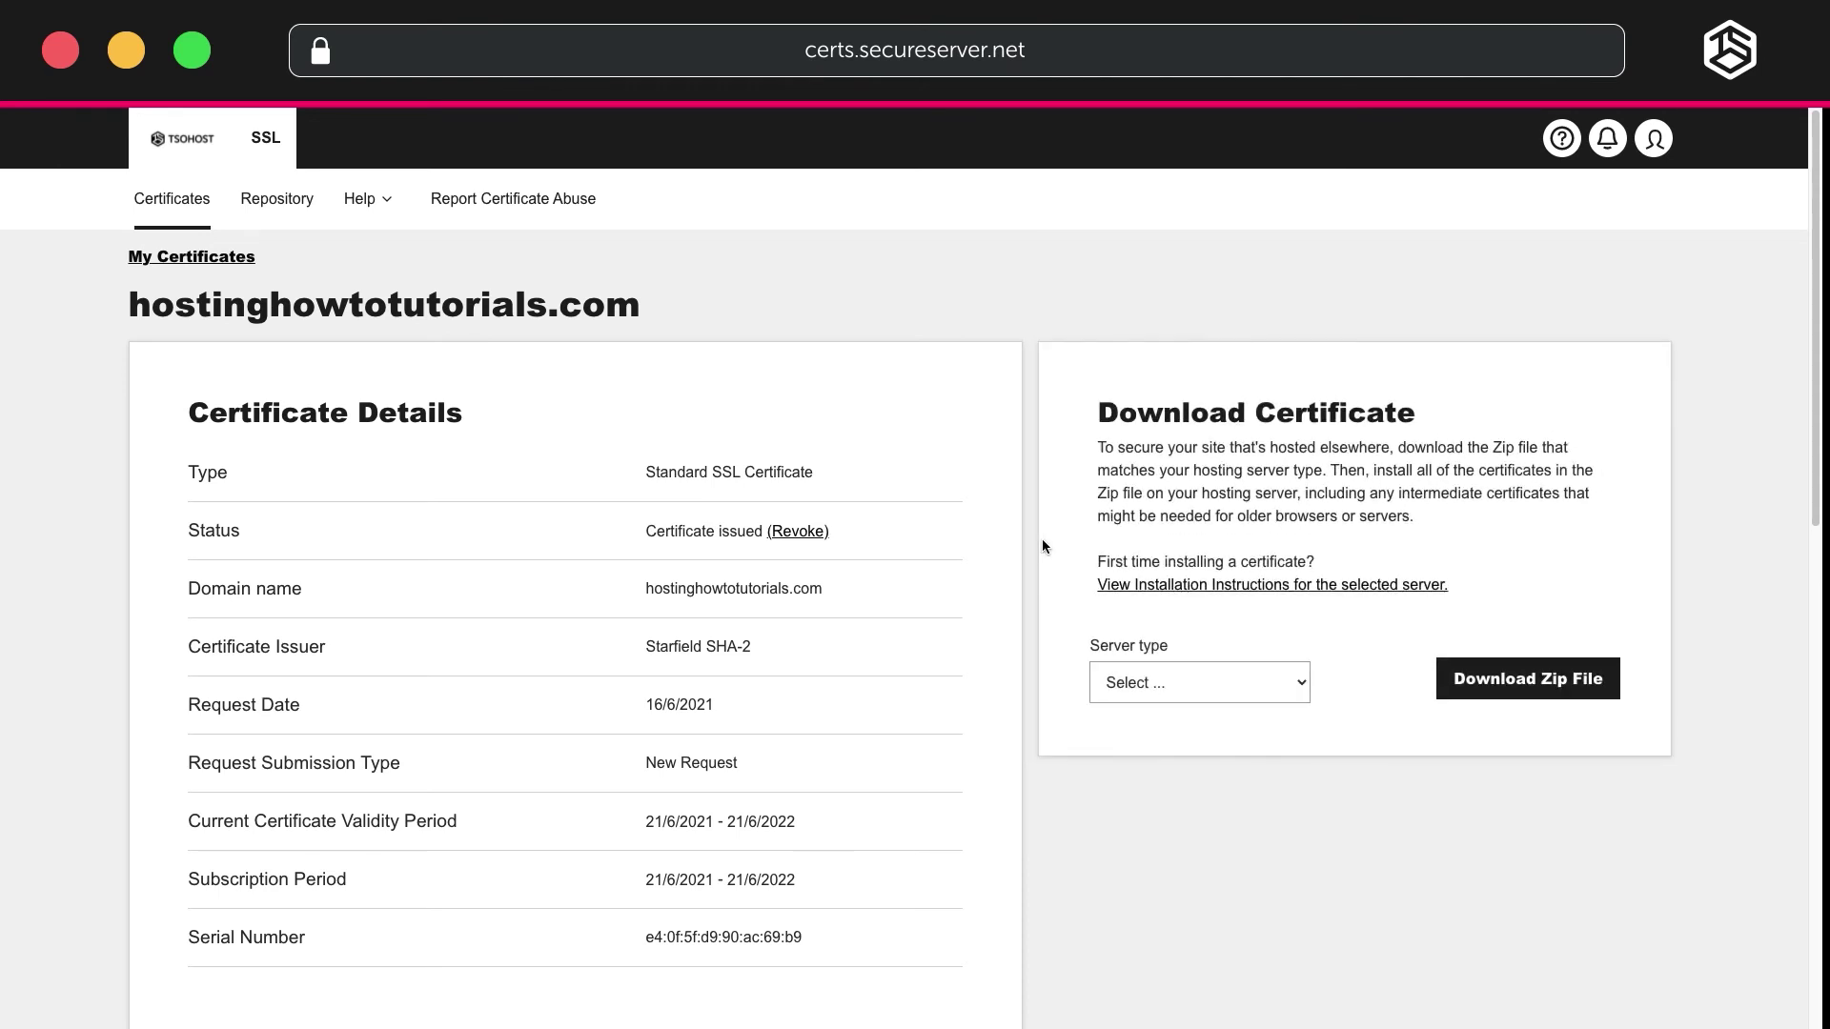
scroll(1042, 545, "down", 1)
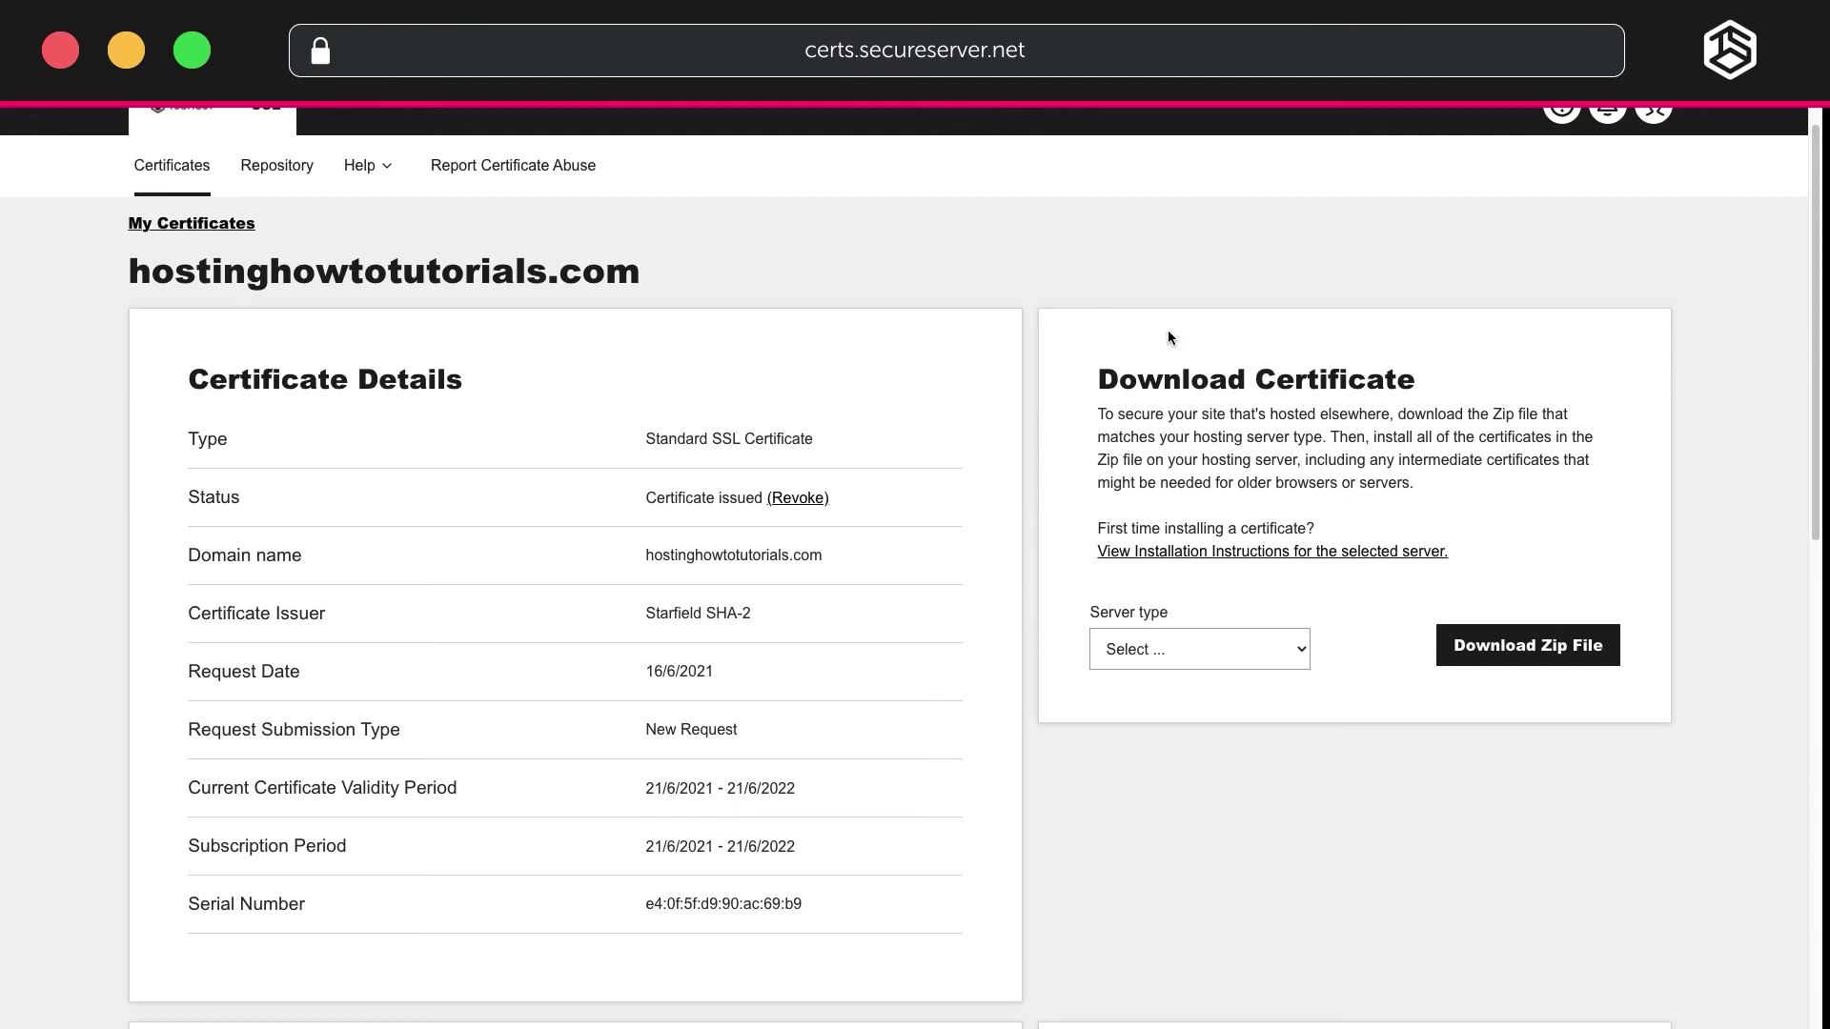
scroll(1010, 604, "down", 8)
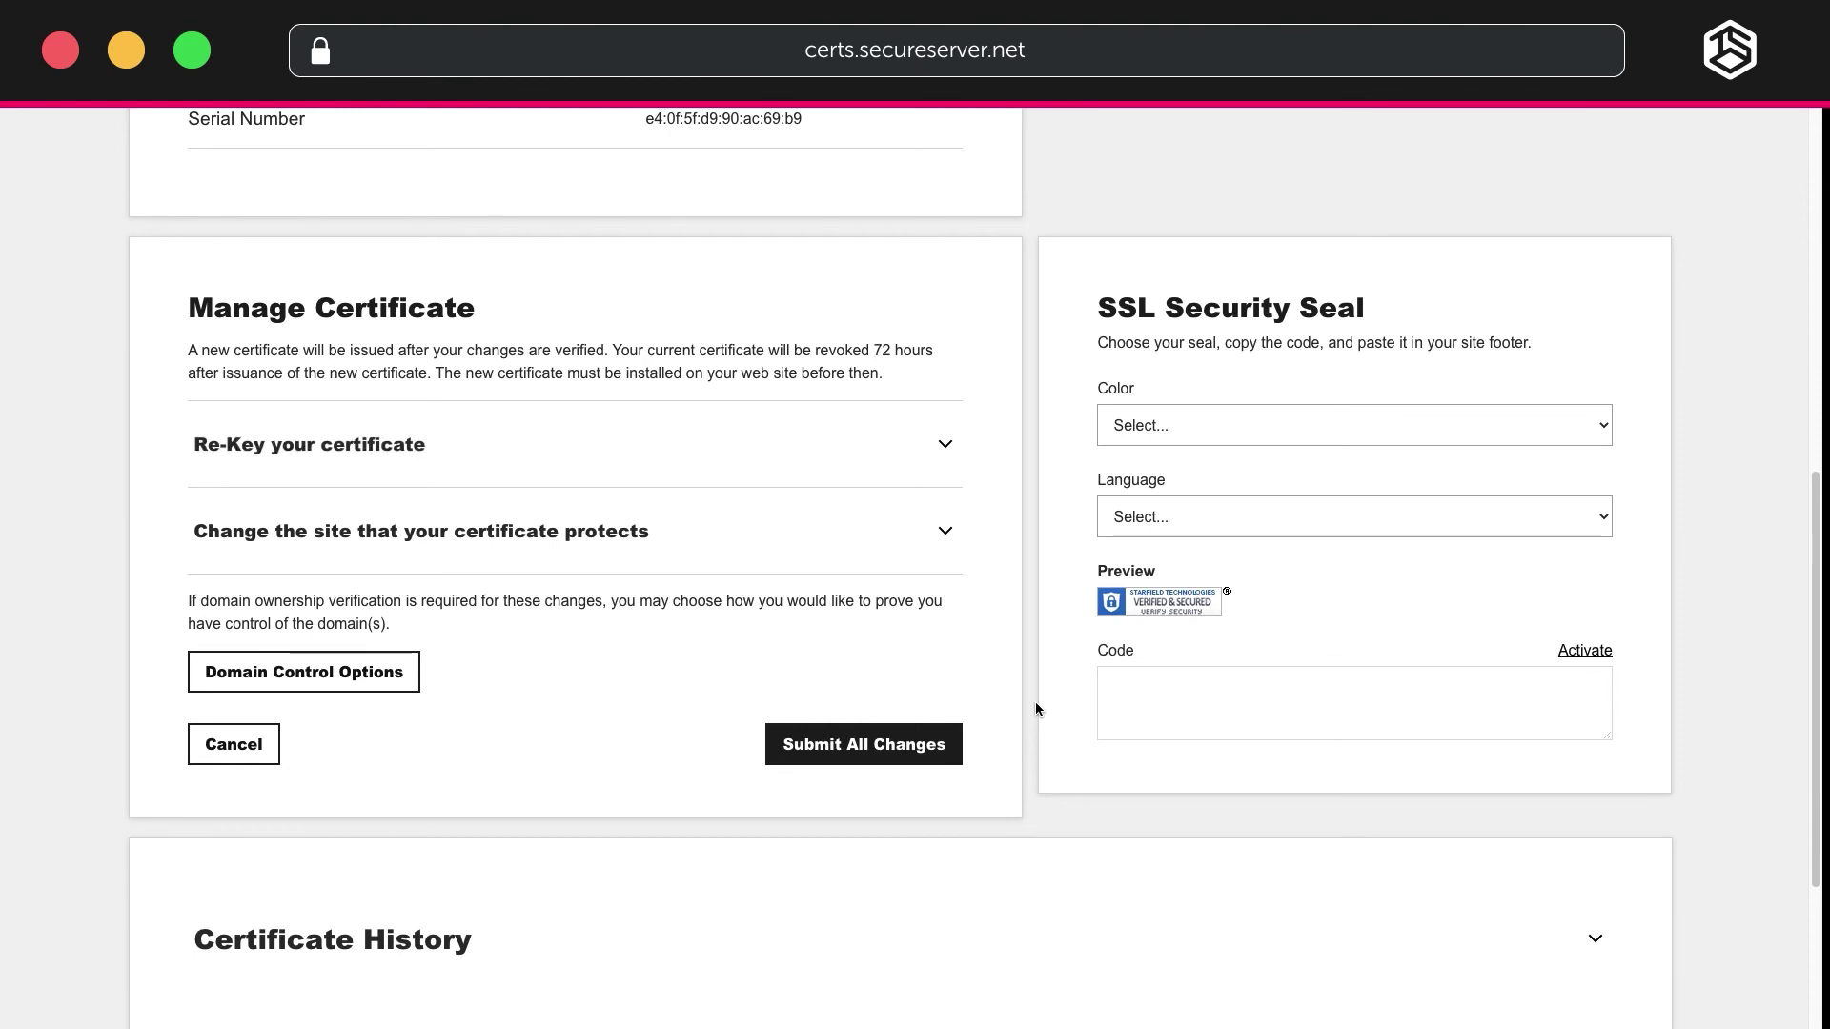
Under Manage Certificate, expand and collapse Re-Key, then expand Change the site your certificate protects.
left_click(963, 452)
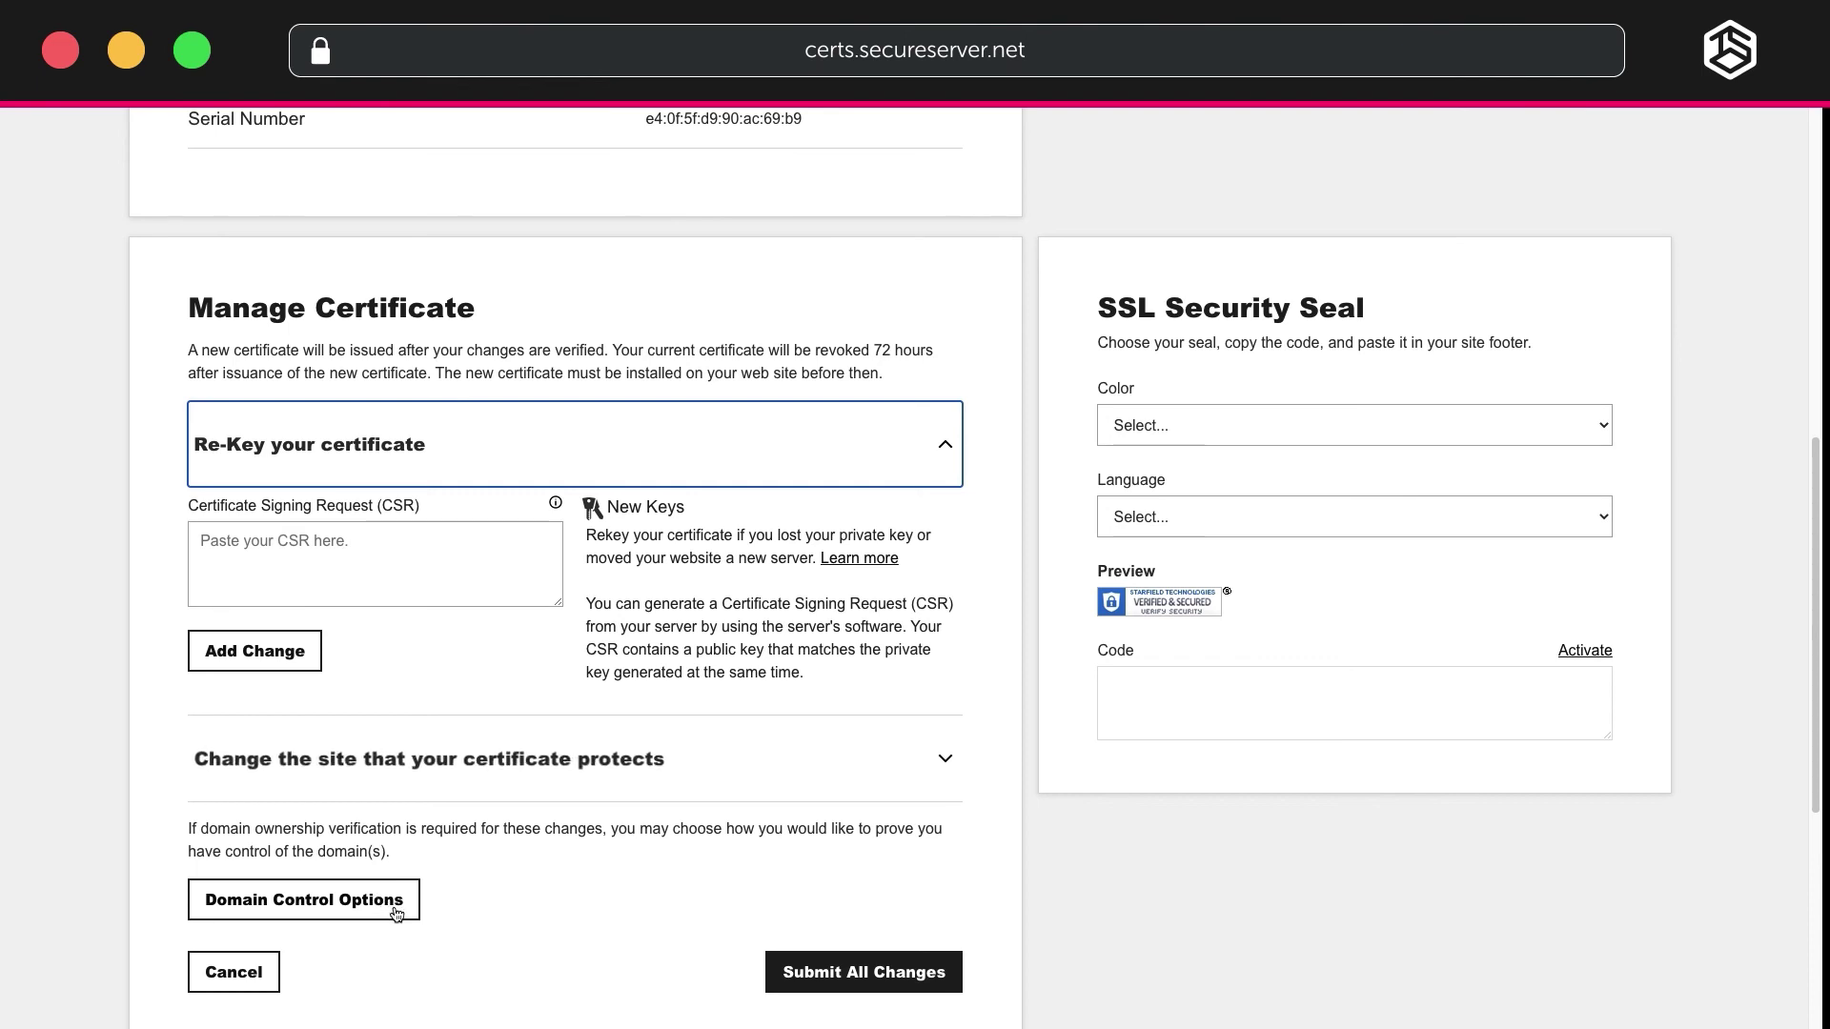
left_click(939, 449)
left_click(942, 536)
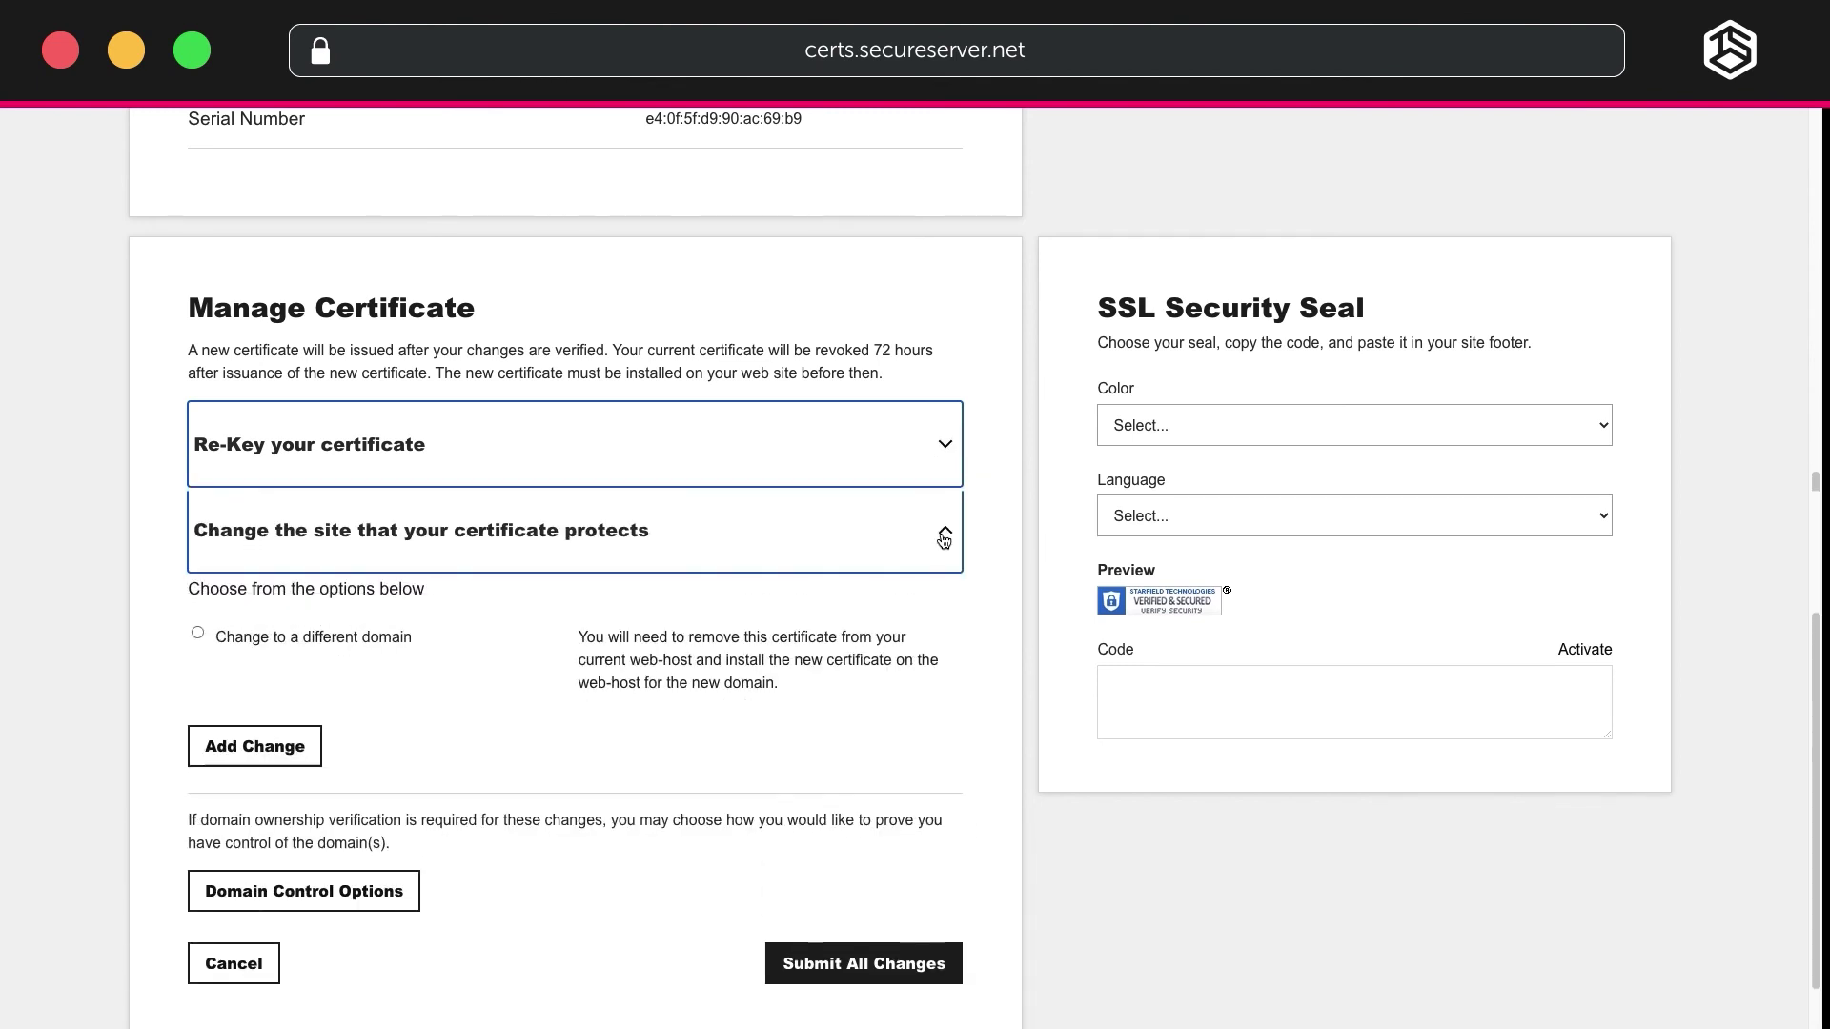